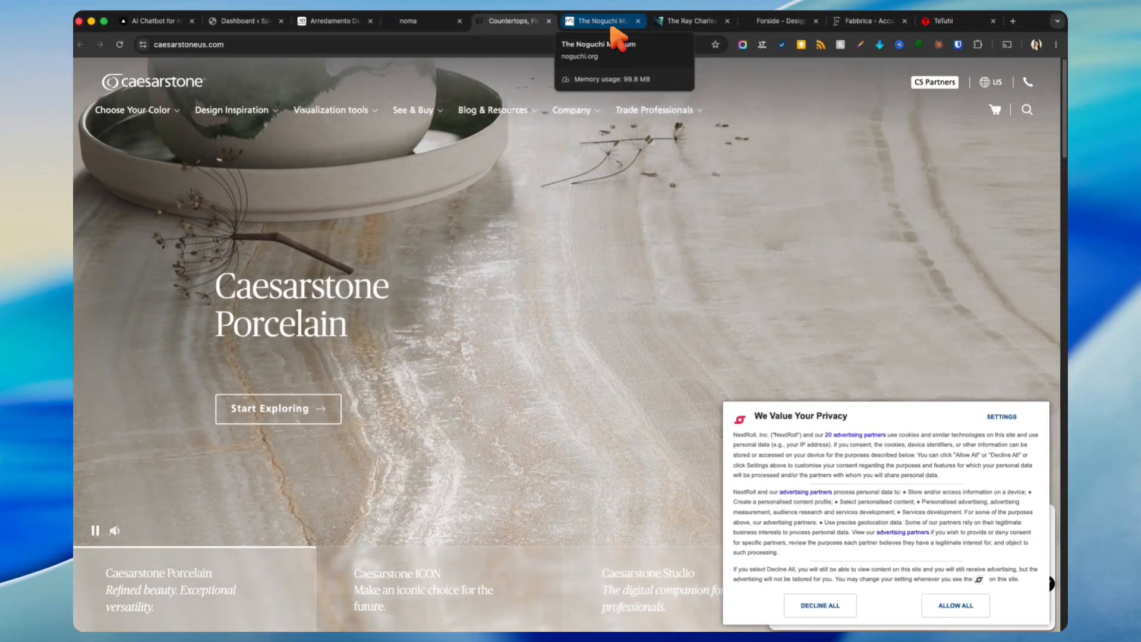
Step: Flip through the Noguchi, Ray Charles, Design Museum Danmark, Fabbrica and TeTuhi example sites
left_click(615, 24)
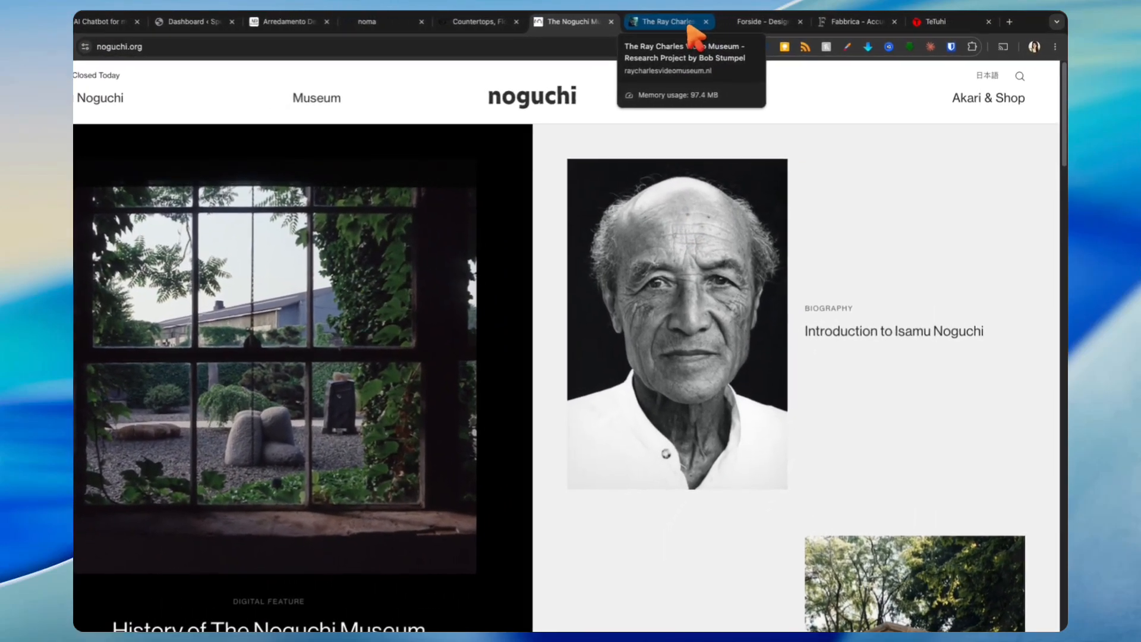
left_click(714, 24)
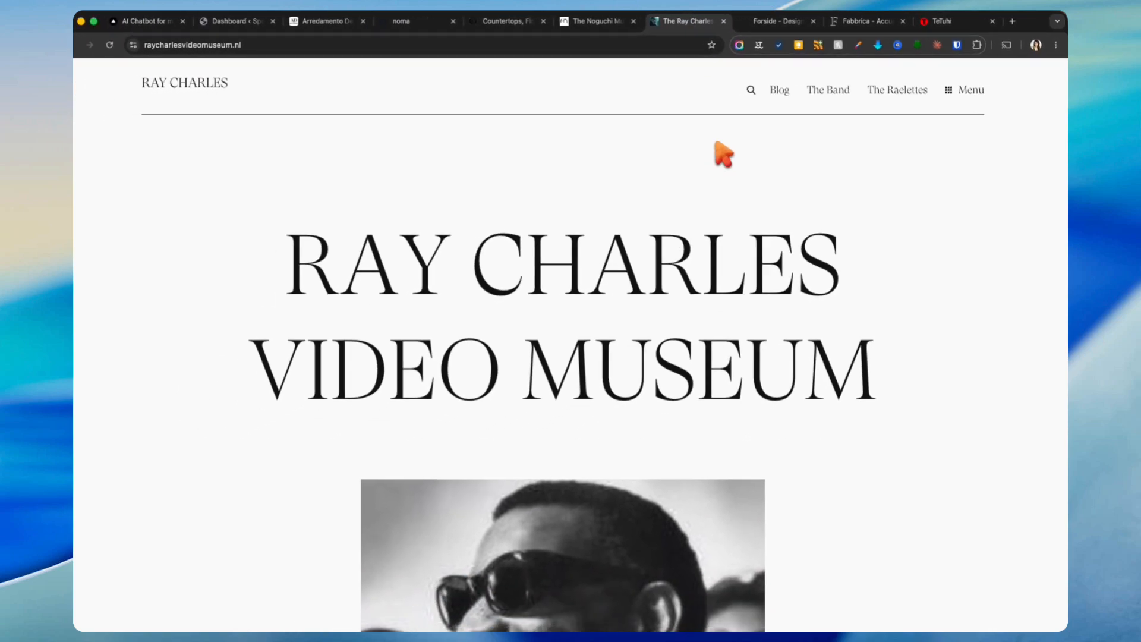
left_click(772, 22)
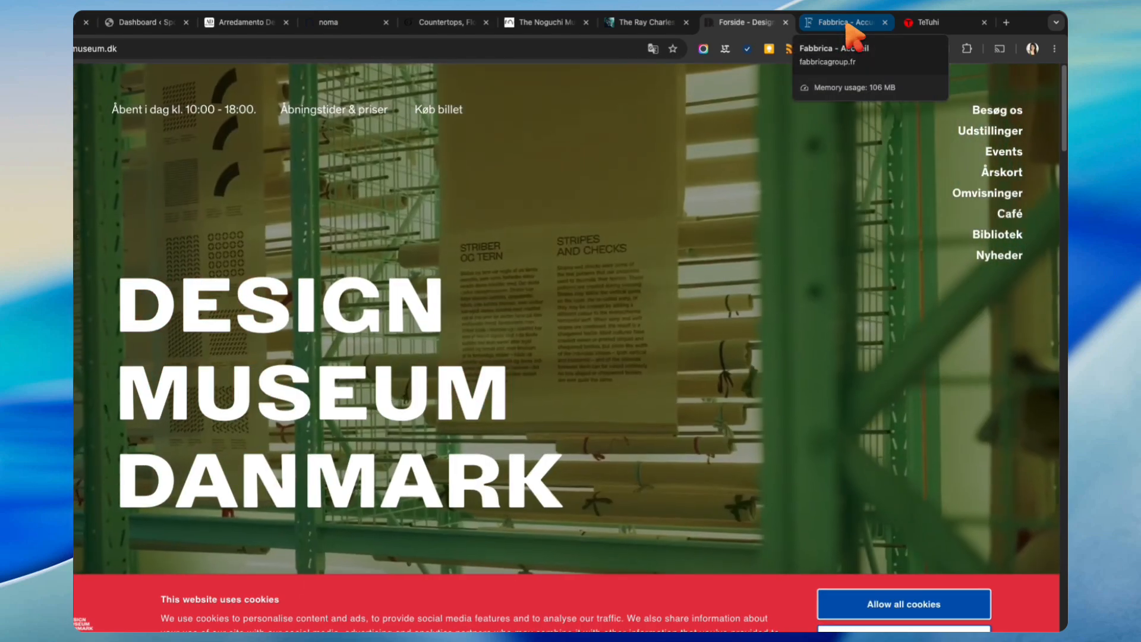
left_click(847, 24)
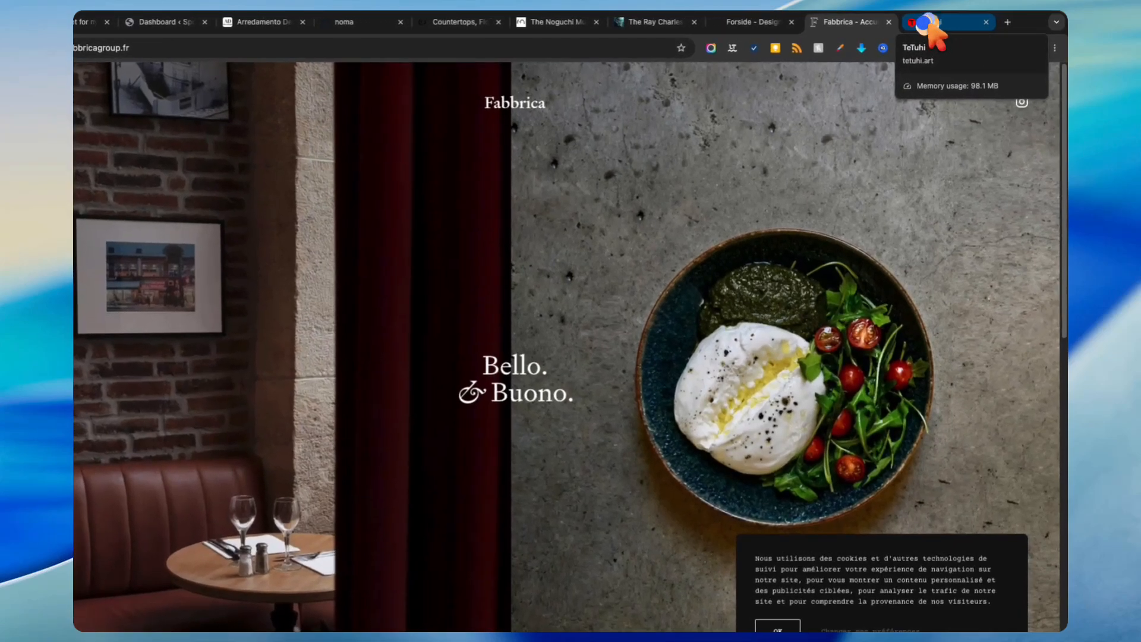
left_click(944, 27)
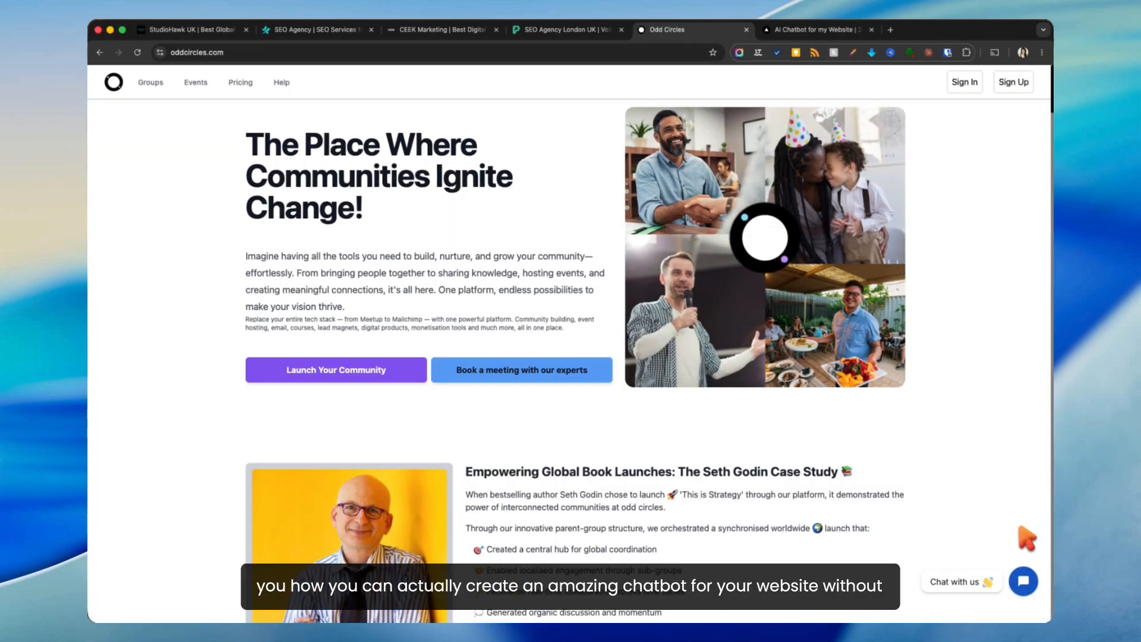
Step: Switch to the Lonare AI chatbot site at lonare.com
left_click(814, 30)
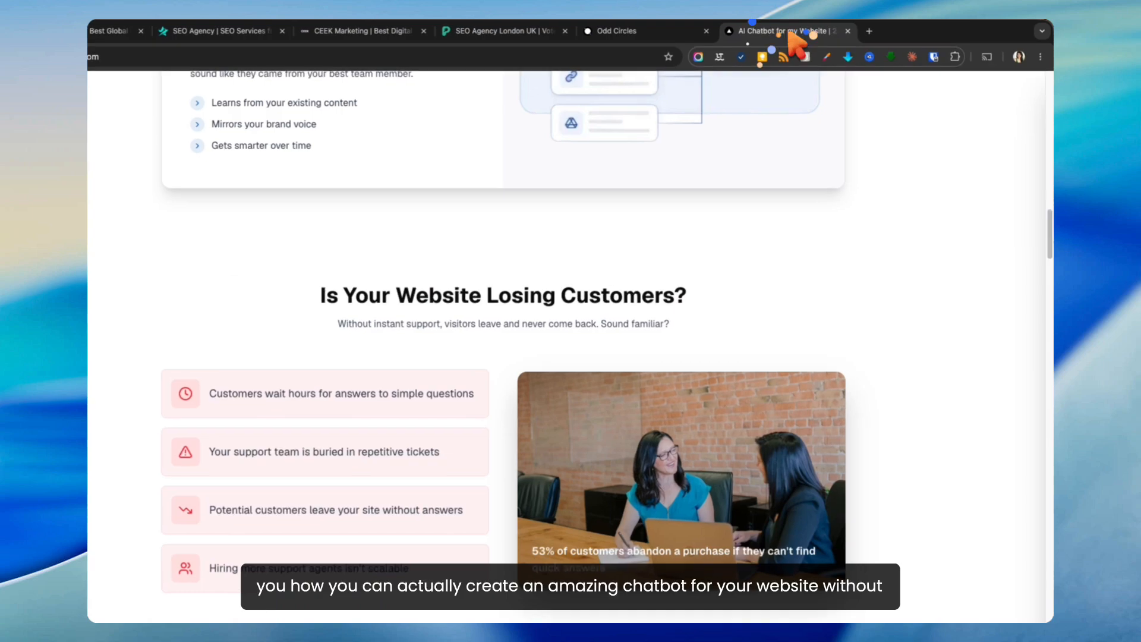
scroll(404, 226, "up", 20)
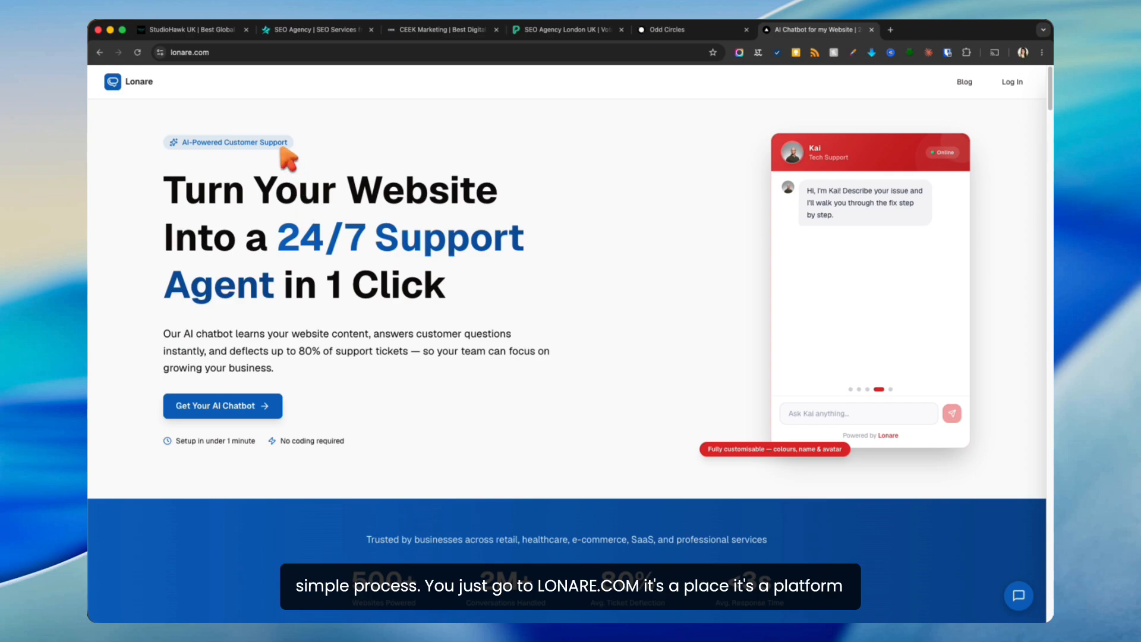
left_click(205, 52)
left_click(669, 373)
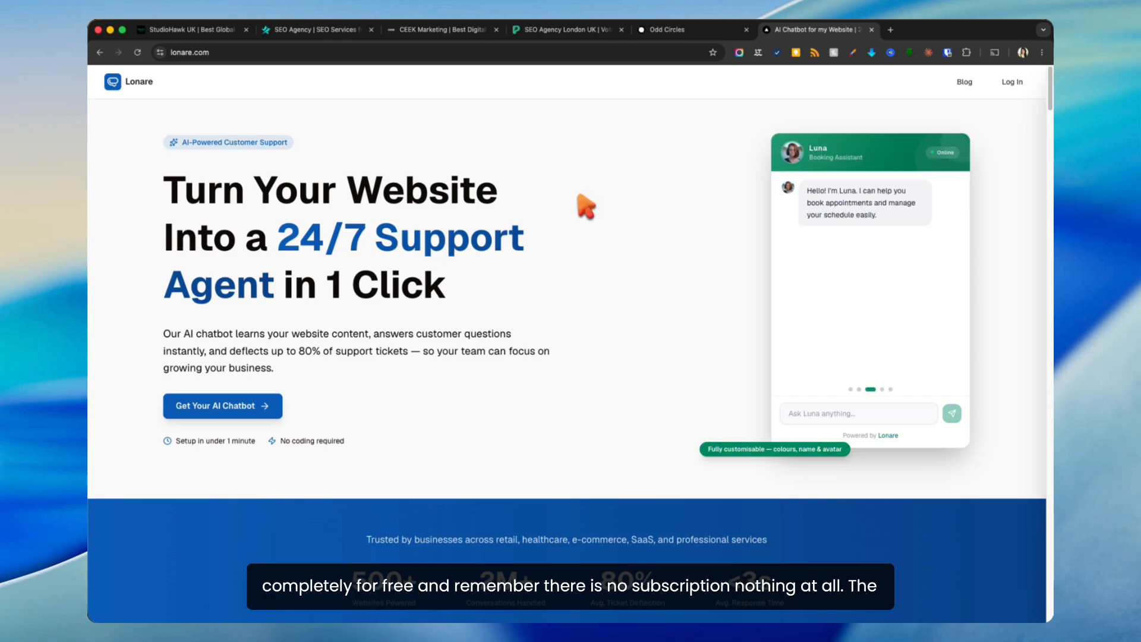
Step: Scroll down to the Starter $19, Growth $49, Business $99 and Enterprise pricing cards
scroll(578, 218, "down", 1)
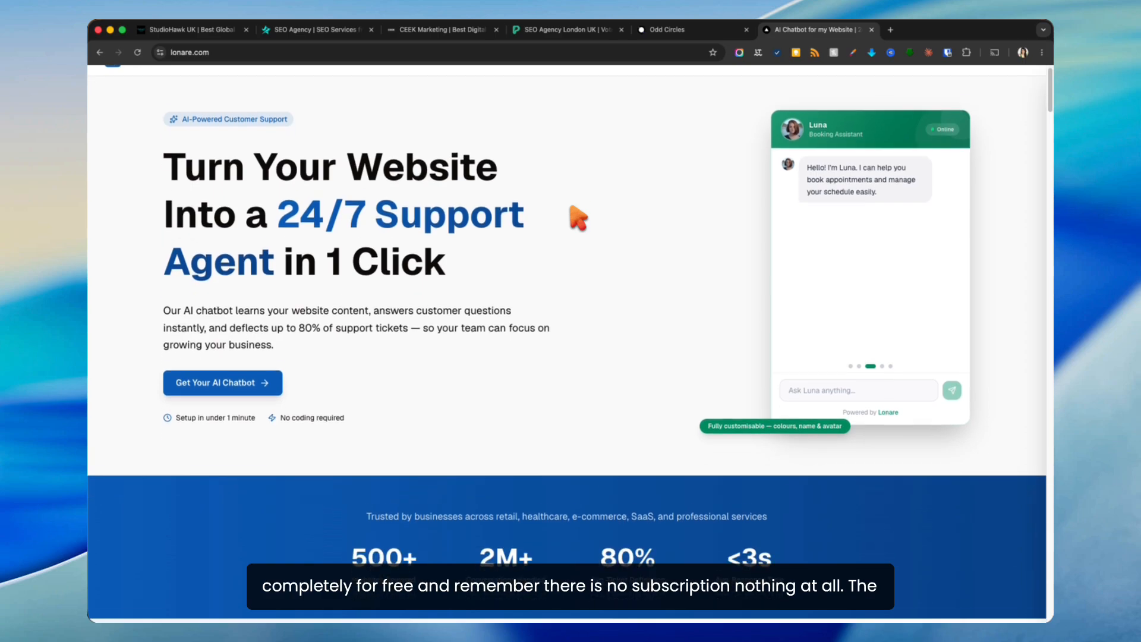
scroll(578, 218, "down", 10)
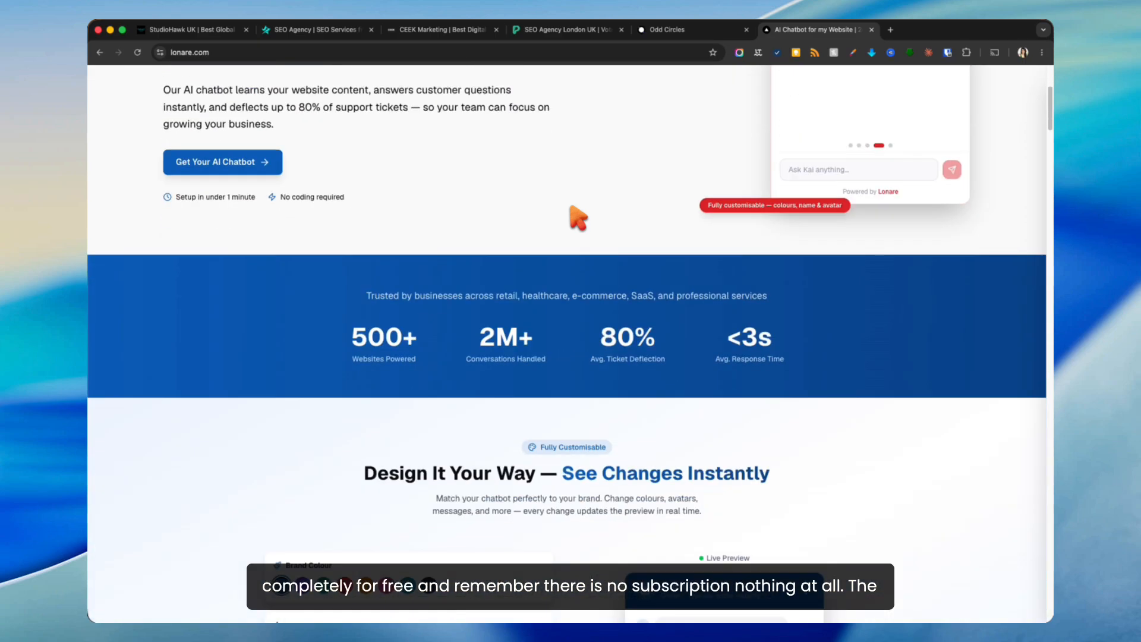
scroll(578, 218, "down", 15)
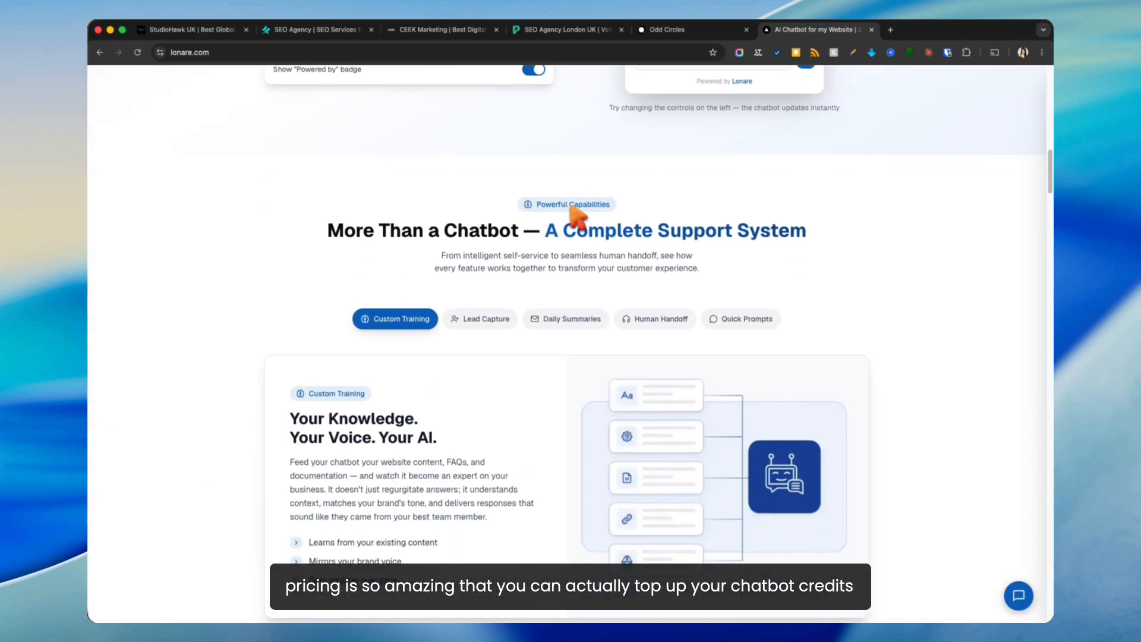
scroll(578, 218, "down", 13)
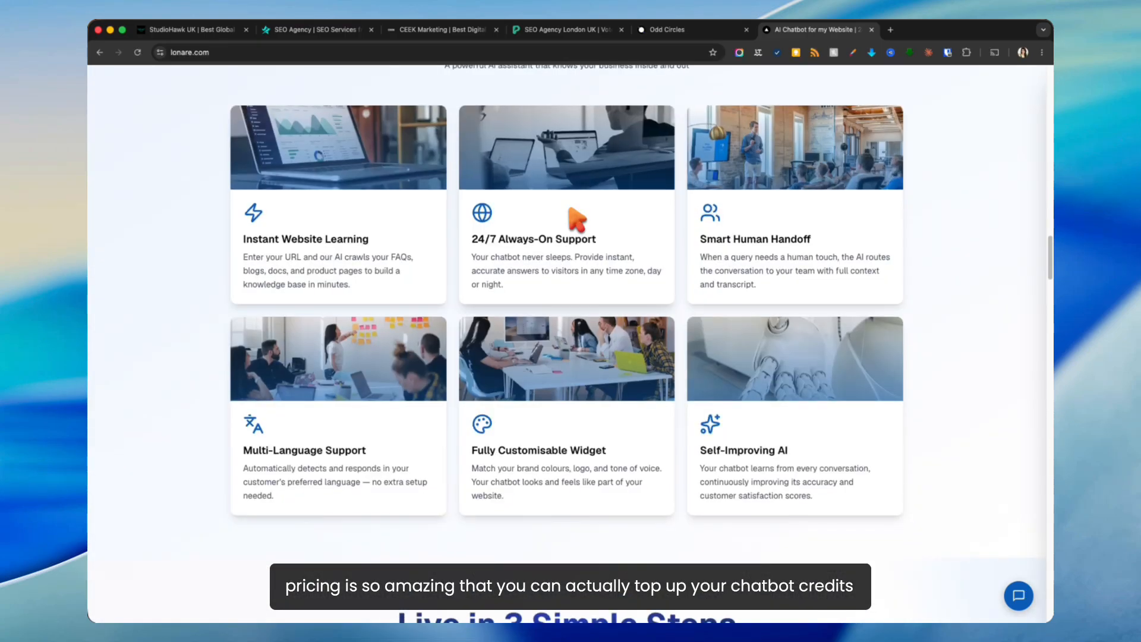
scroll(577, 218, "down", 14)
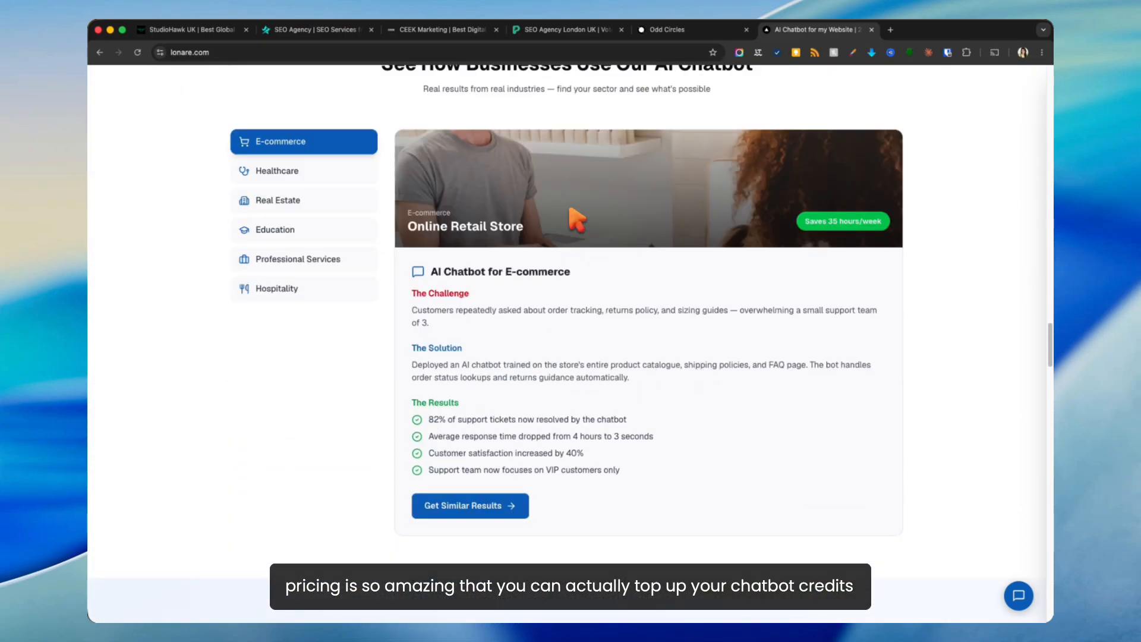
scroll(576, 221, "down", 8)
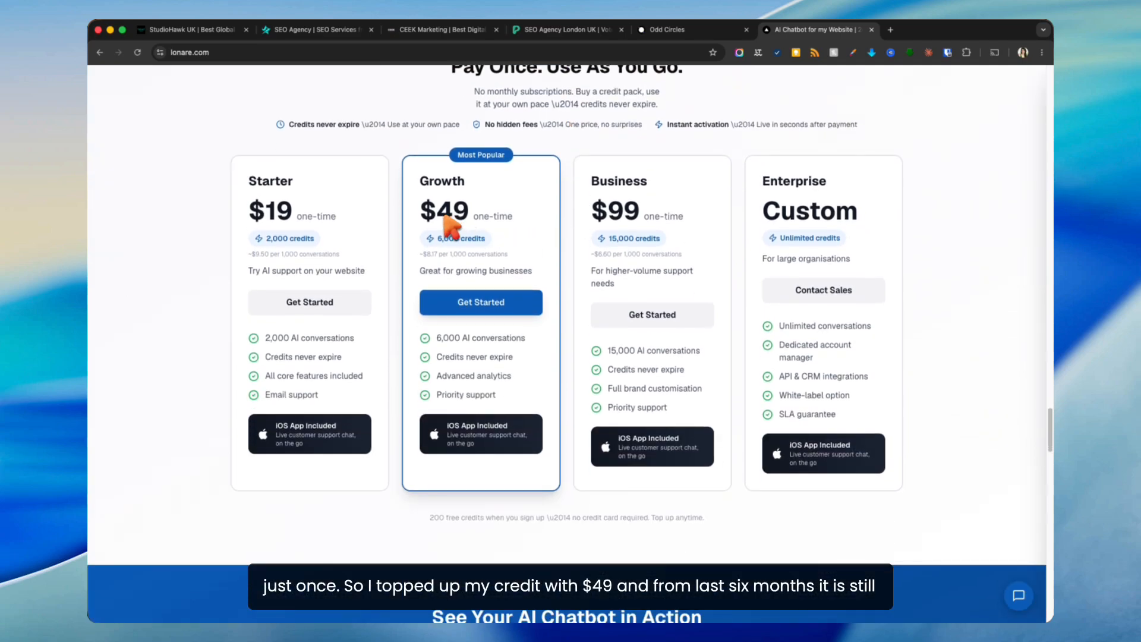
Step: Highlight the Growth plan's $49 price and per-1,000-conversations cost, then scroll back to the top
left_click_drag(421, 212, 469, 214)
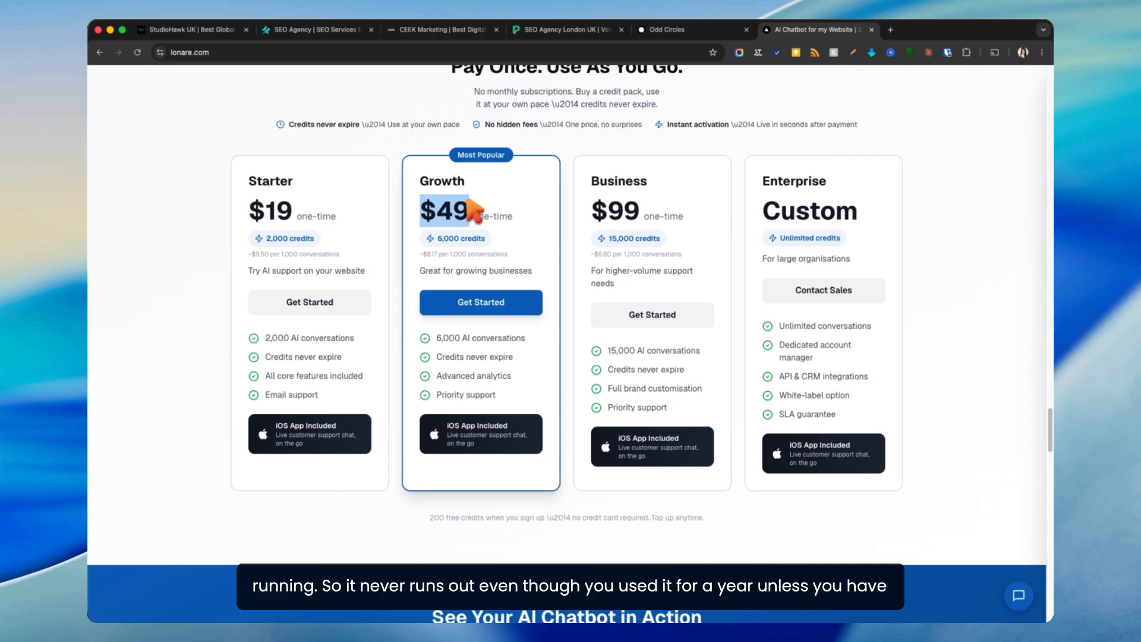
left_click(484, 192)
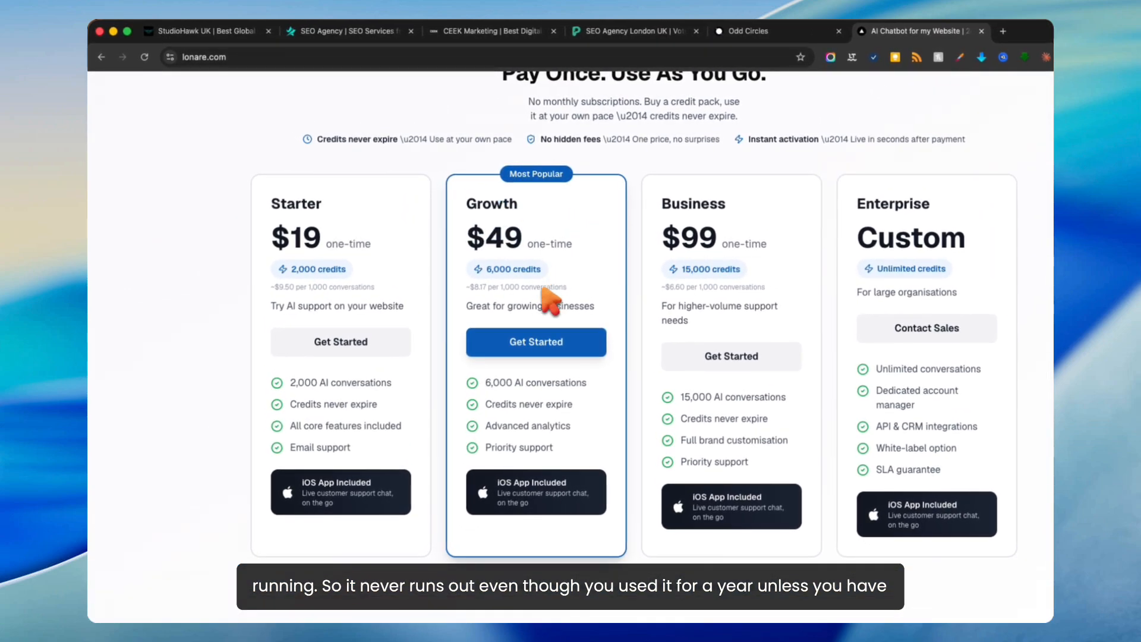
triple_click(492, 287)
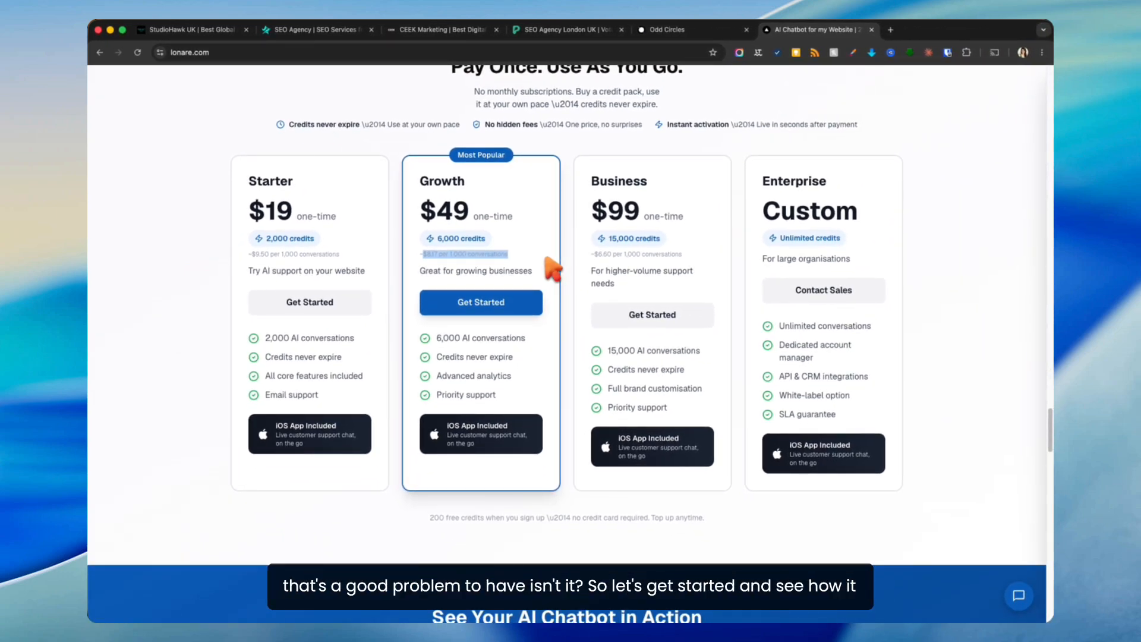
scroll(540, 264, "up", 20)
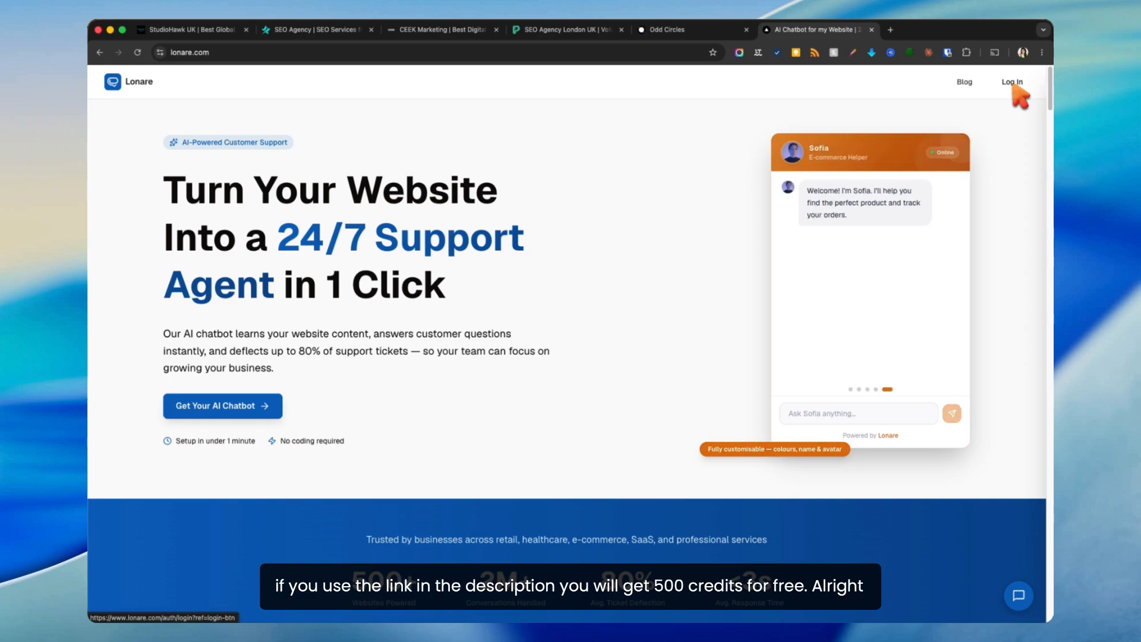
left_click(1014, 85)
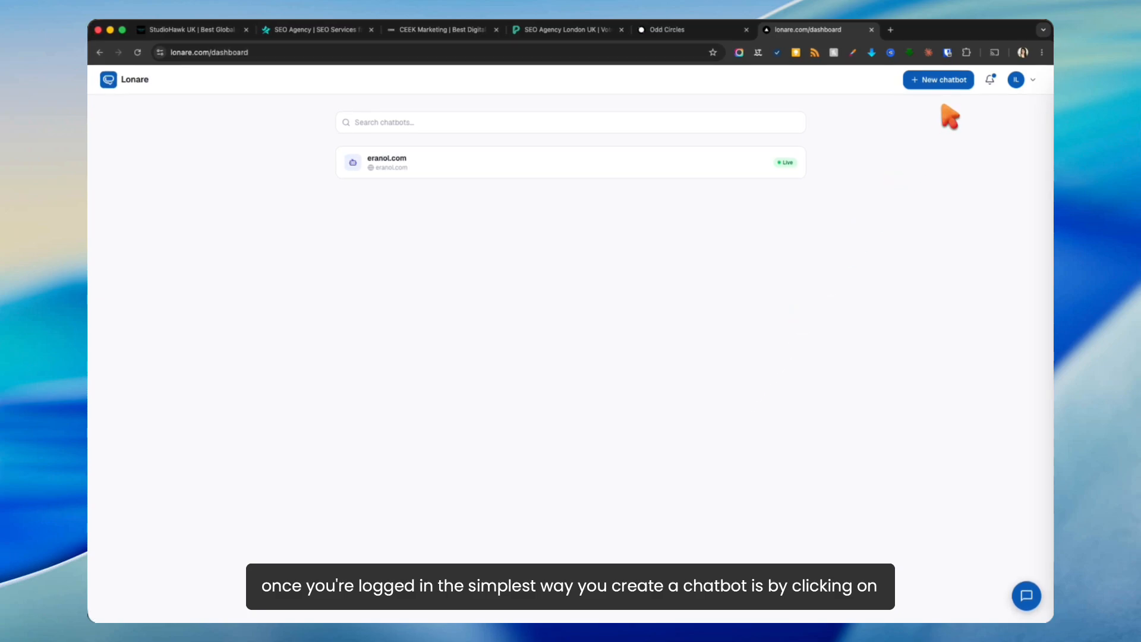
left_click(938, 80)
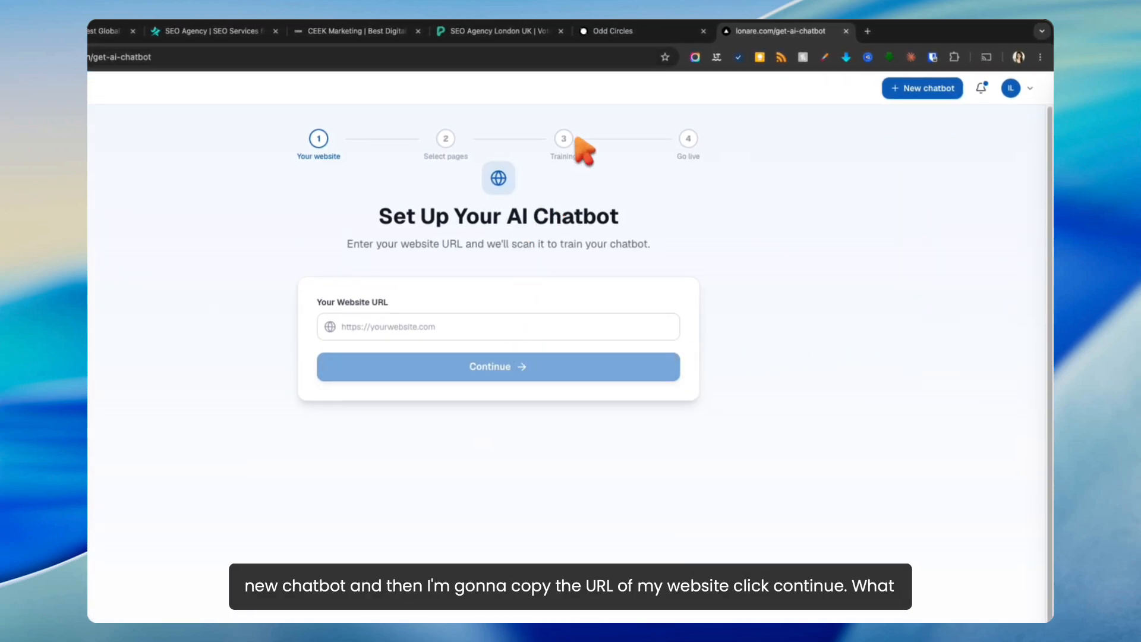
left_click(596, 32)
left_click(364, 59)
key("super+c")
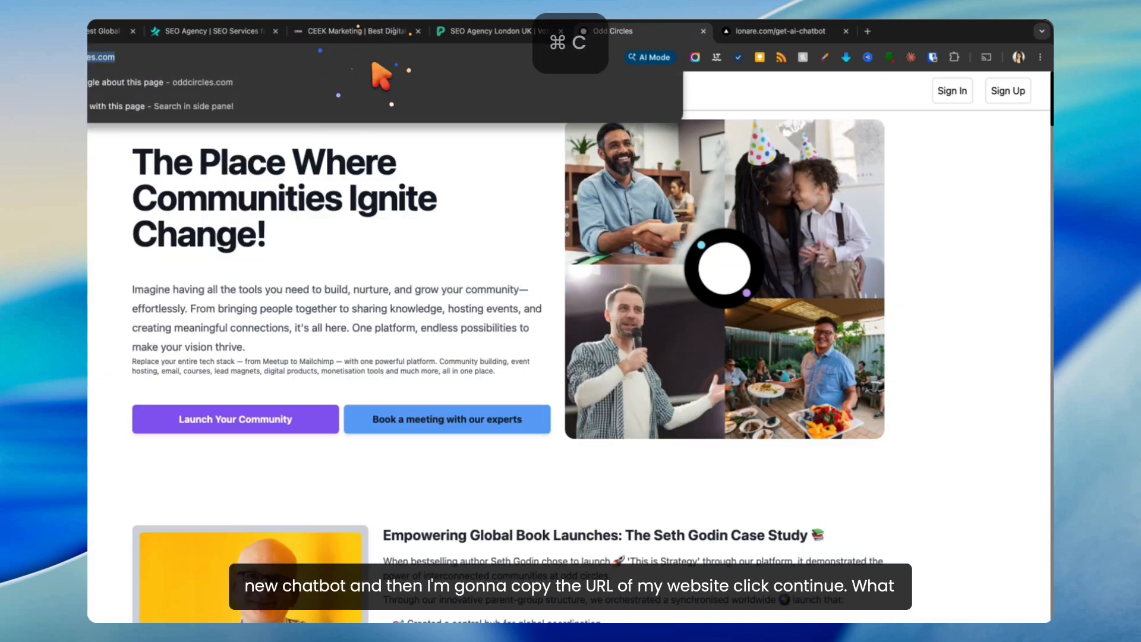
left_click(737, 32)
left_click(527, 310)
key("super+v")
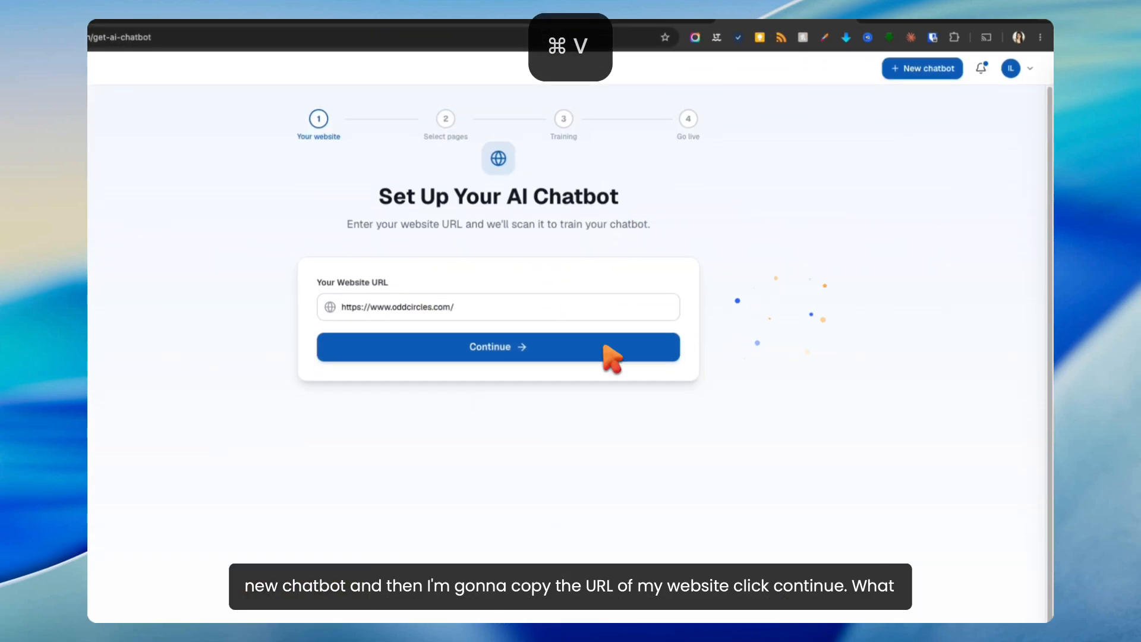
left_click(478, 343)
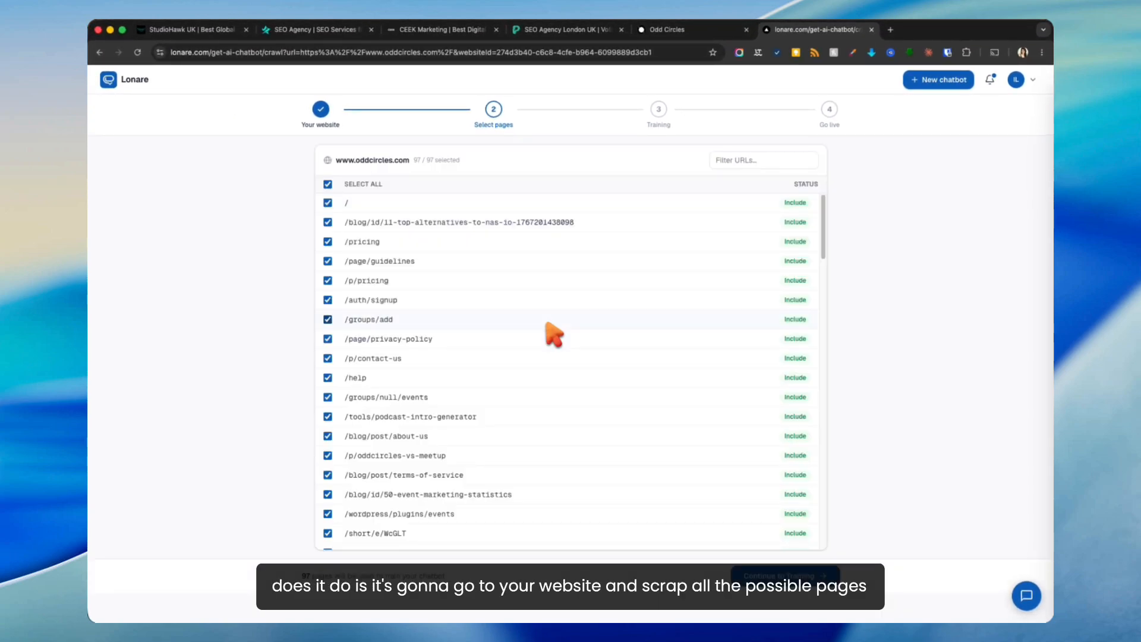
Step: Narrow the page selection to home, /pricing, /page/guidelines, /page/privacy-policy, /p/contact-us and /help
scroll(487, 239, "down", 8)
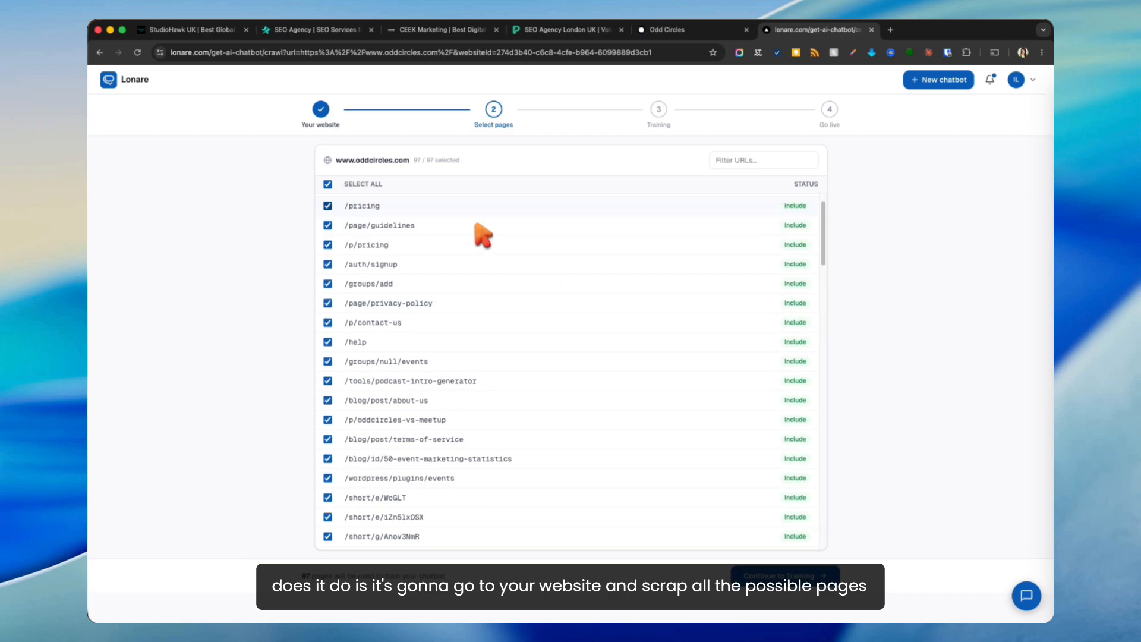
scroll(481, 234, "down", 10)
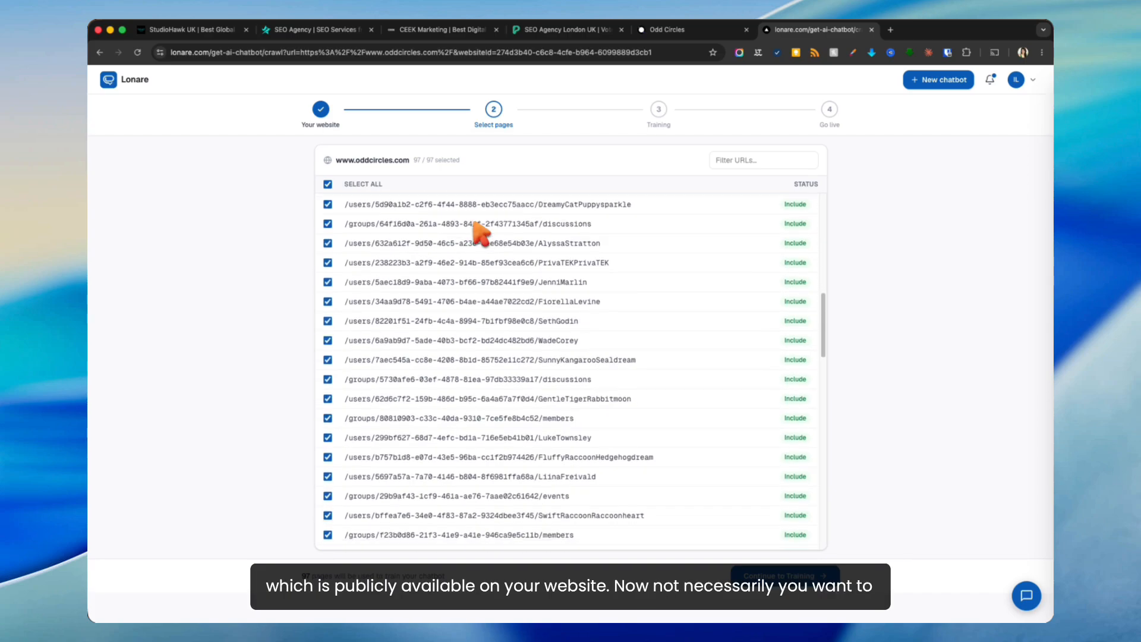
scroll(475, 223, "up", 18)
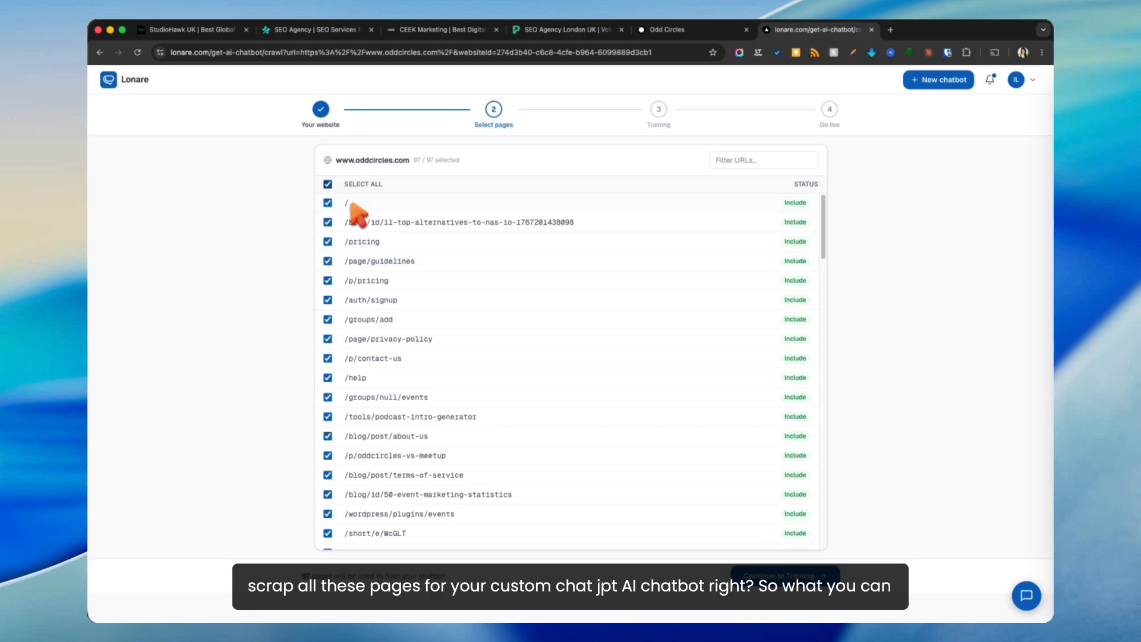
left_click(327, 184)
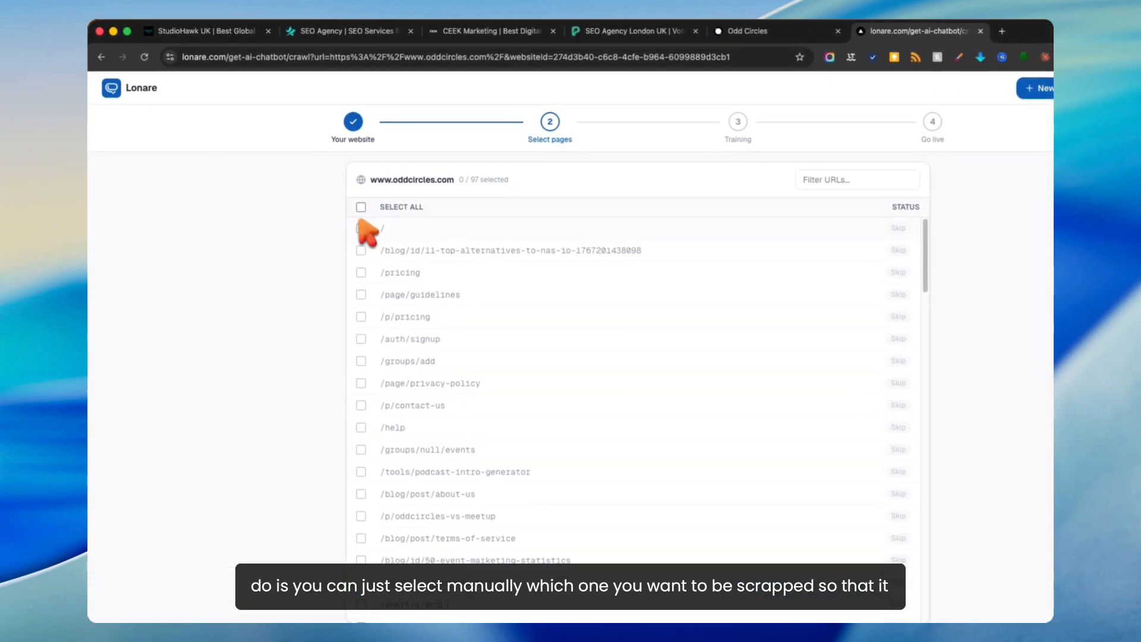
left_click(328, 202)
left_click(361, 273)
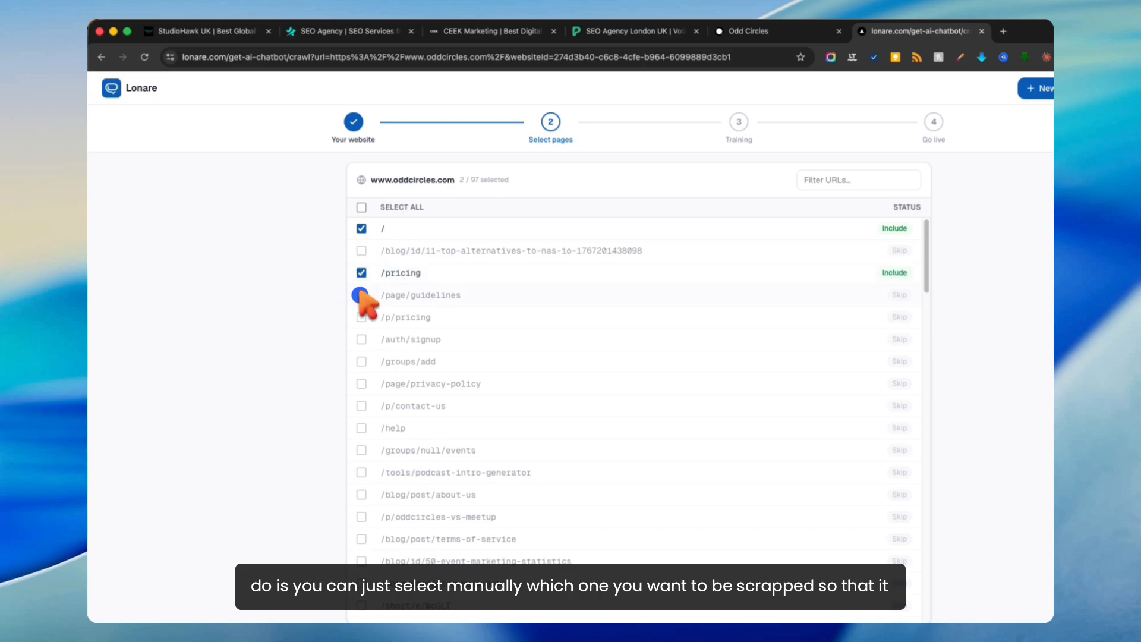
left_click(361, 295)
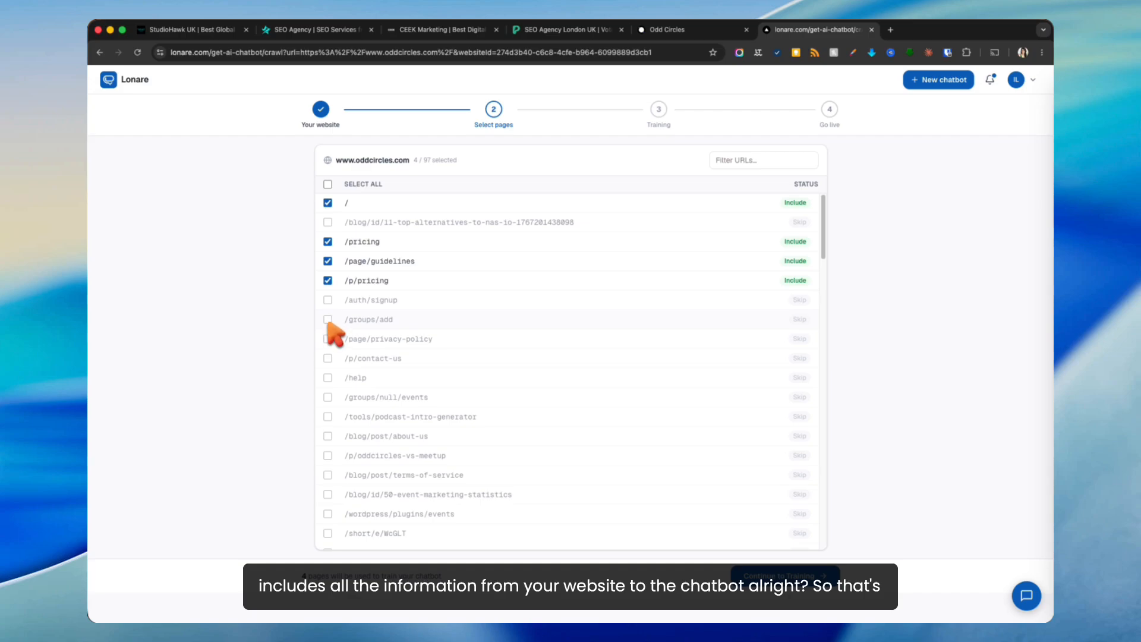
left_click(328, 338)
left_click(328, 358)
left_click(327, 378)
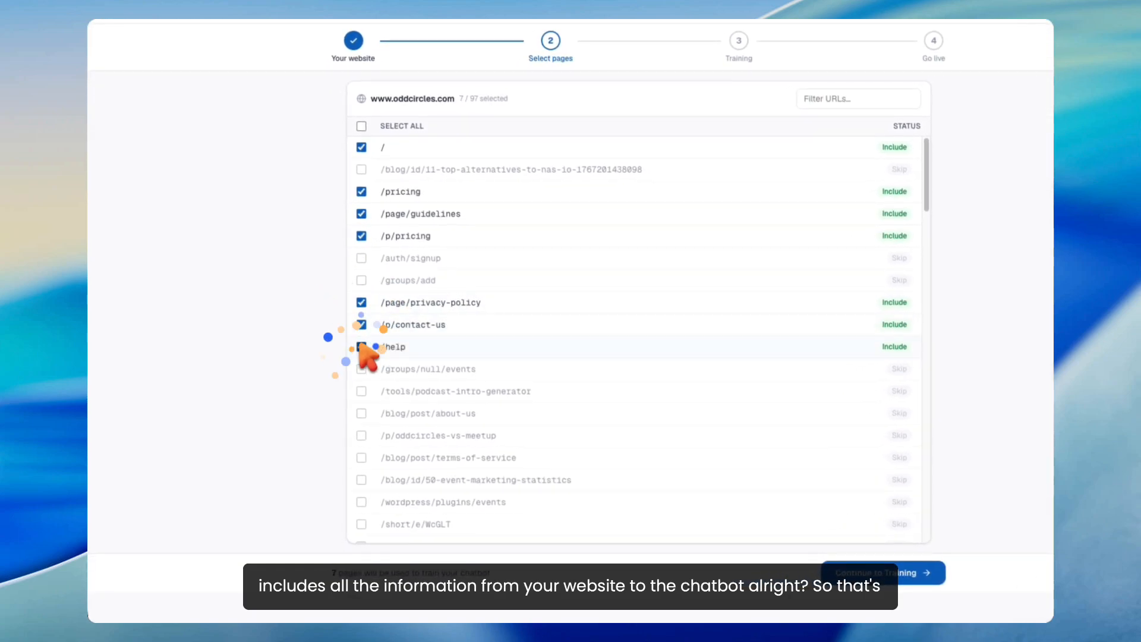
Step: Start training the chatbot on the 7 selected pages
scroll(366, 356, "down", 3)
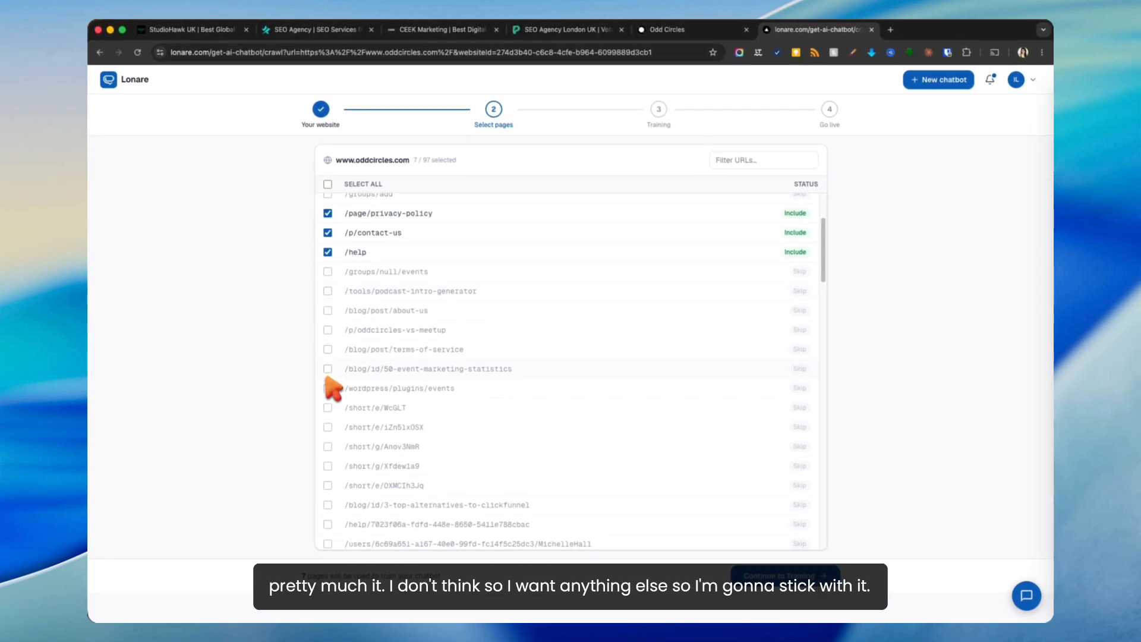
scroll(328, 383, "down", 8)
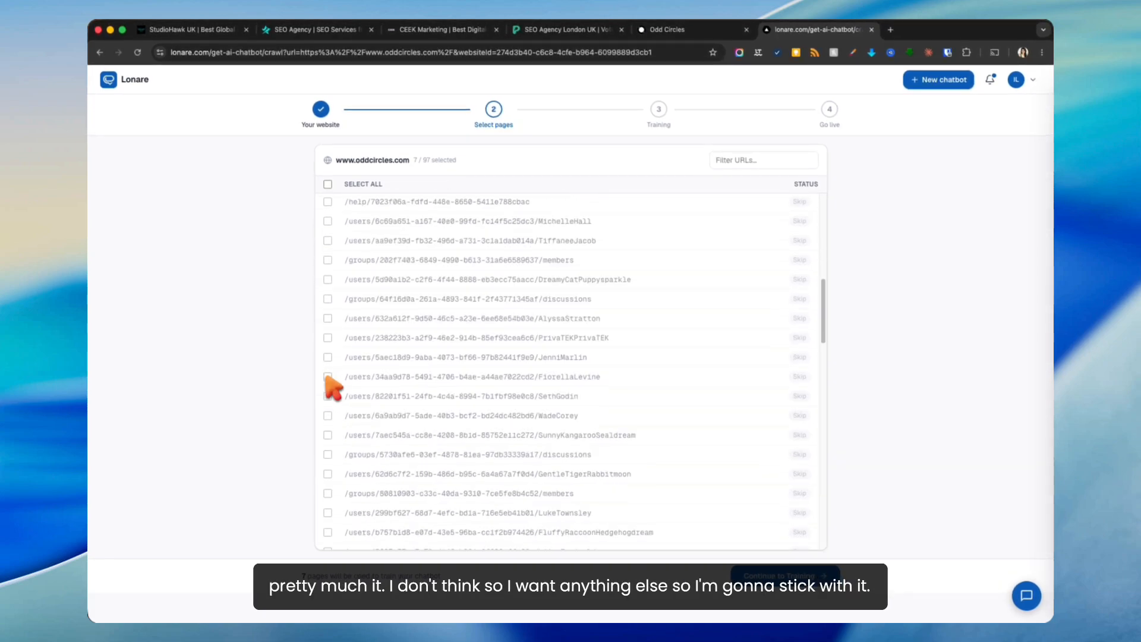
scroll(329, 383, "up", 10)
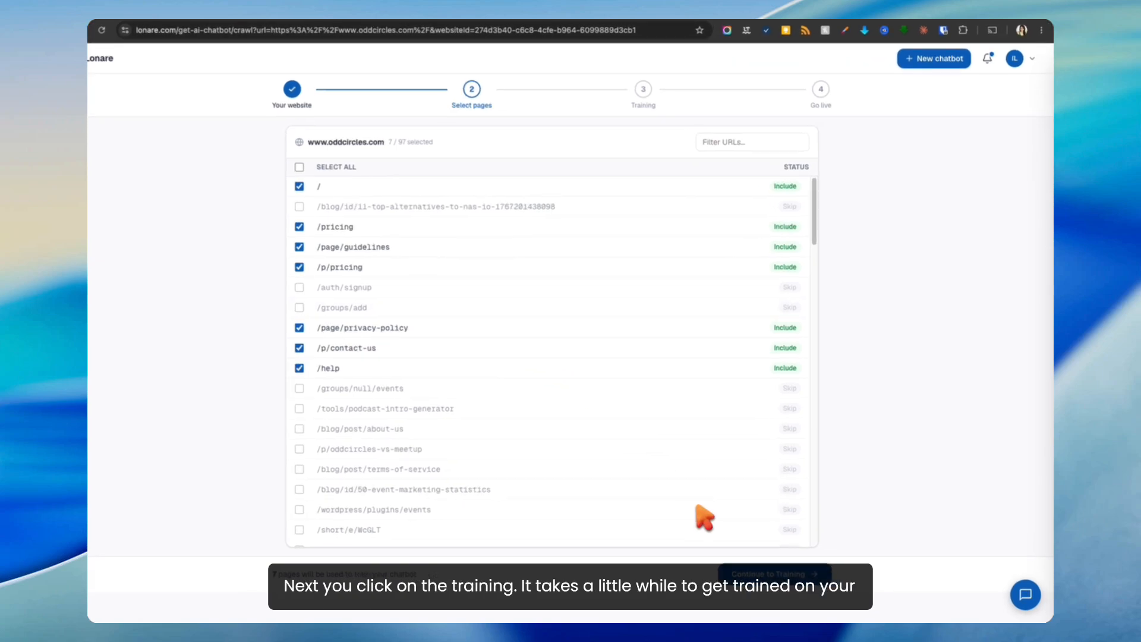
left_click(784, 575)
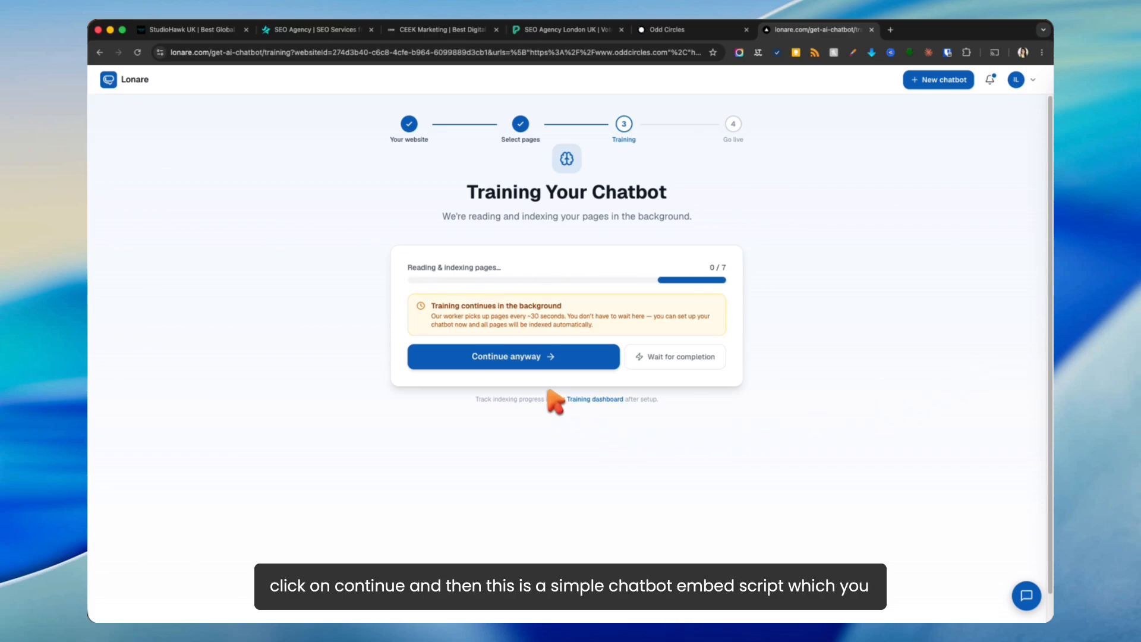
Step: Skip waiting for indexing, copy the embed snippet, and go to the chatbot dashboard
left_click(543, 361)
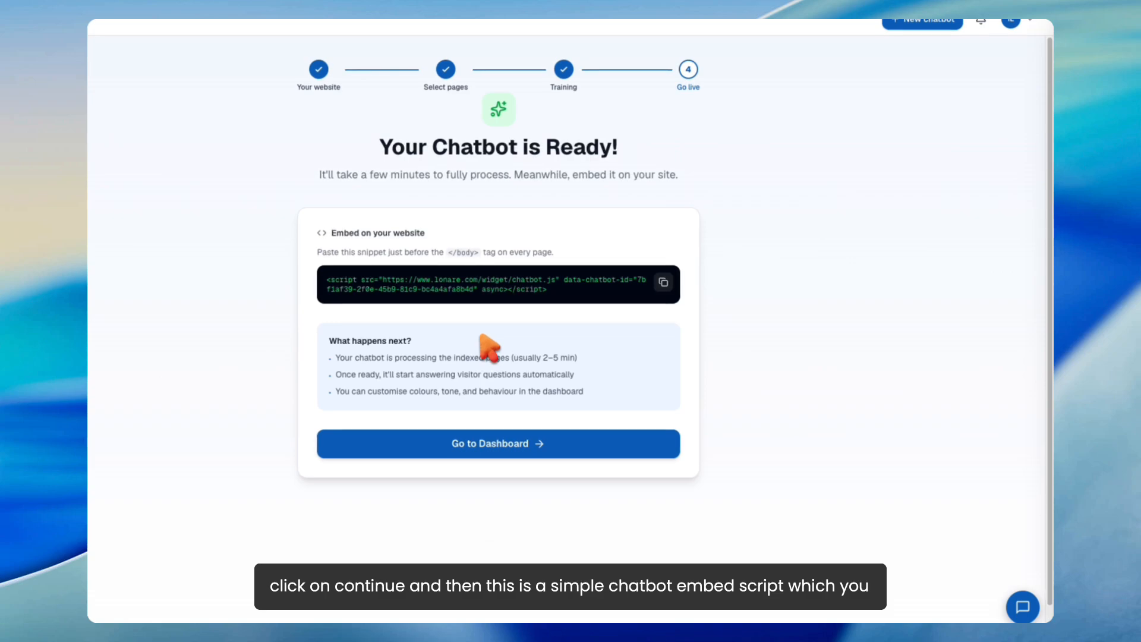
left_click(663, 283)
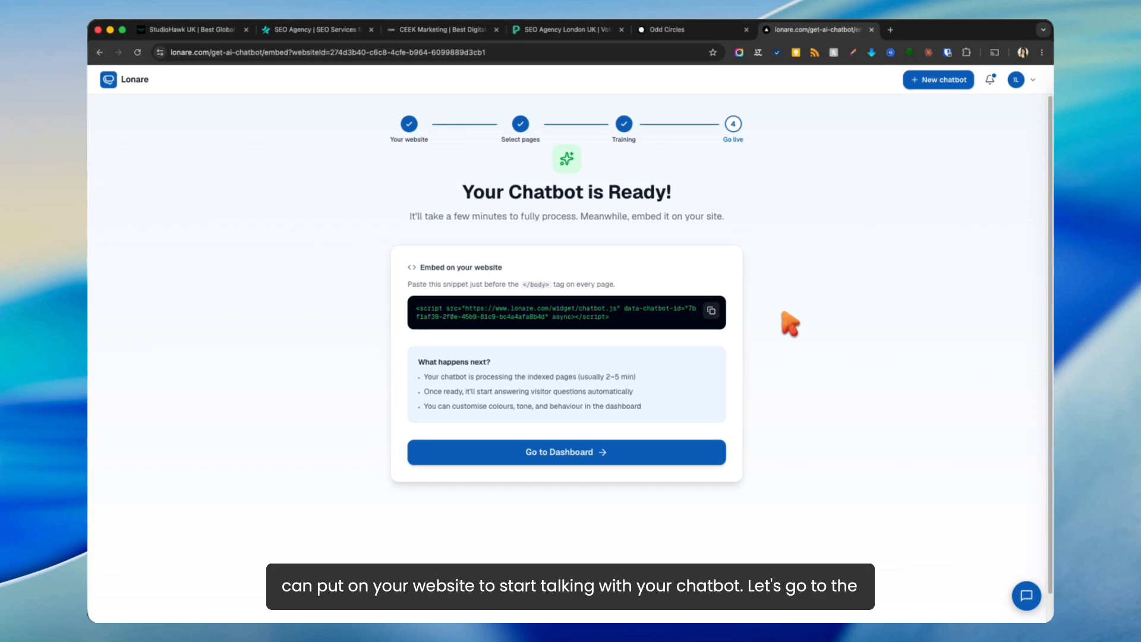
left_click(587, 452)
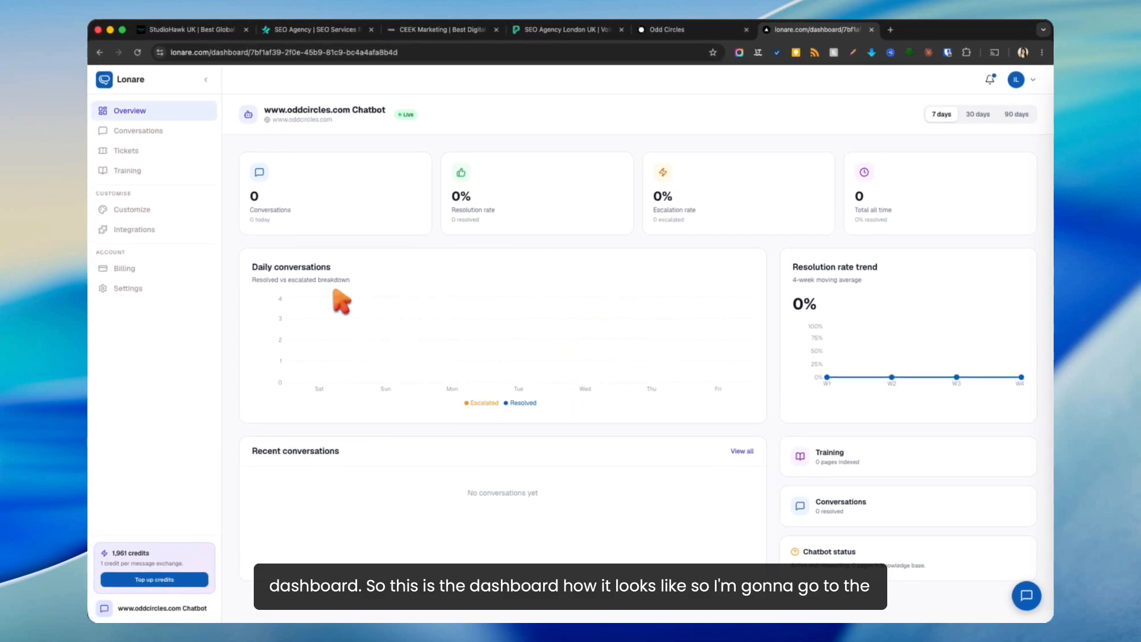
Step: Process the 7 queued training pages, then glance at the Import CSV, Upload PDF and Add Text panels
left_click(137, 171)
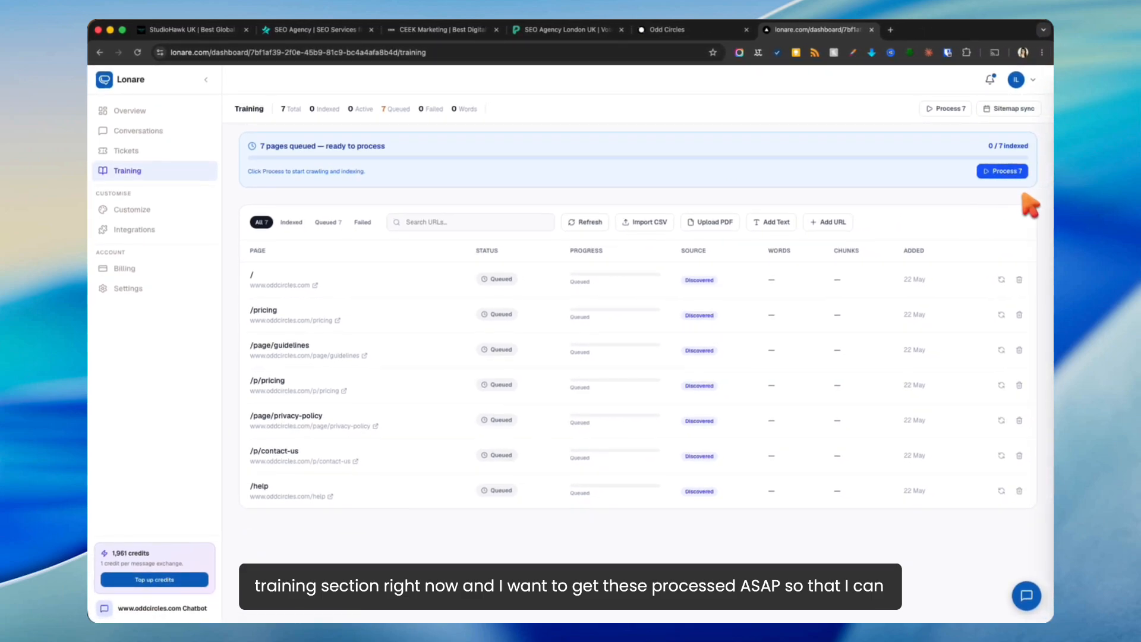
left_click(1004, 171)
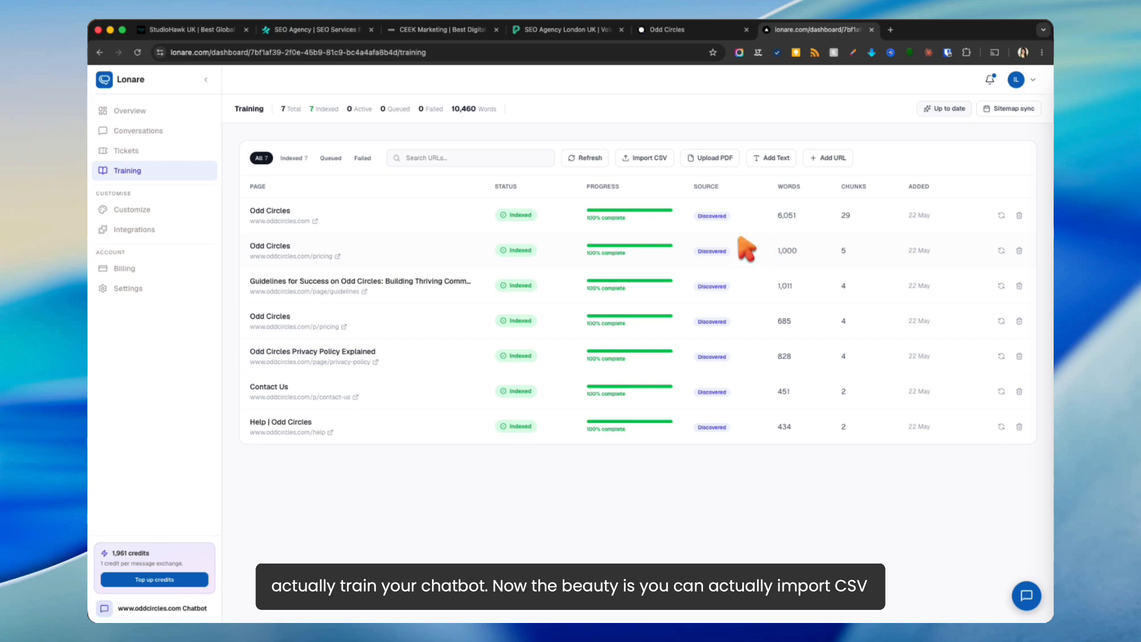
left_click(654, 159)
left_click(490, 175)
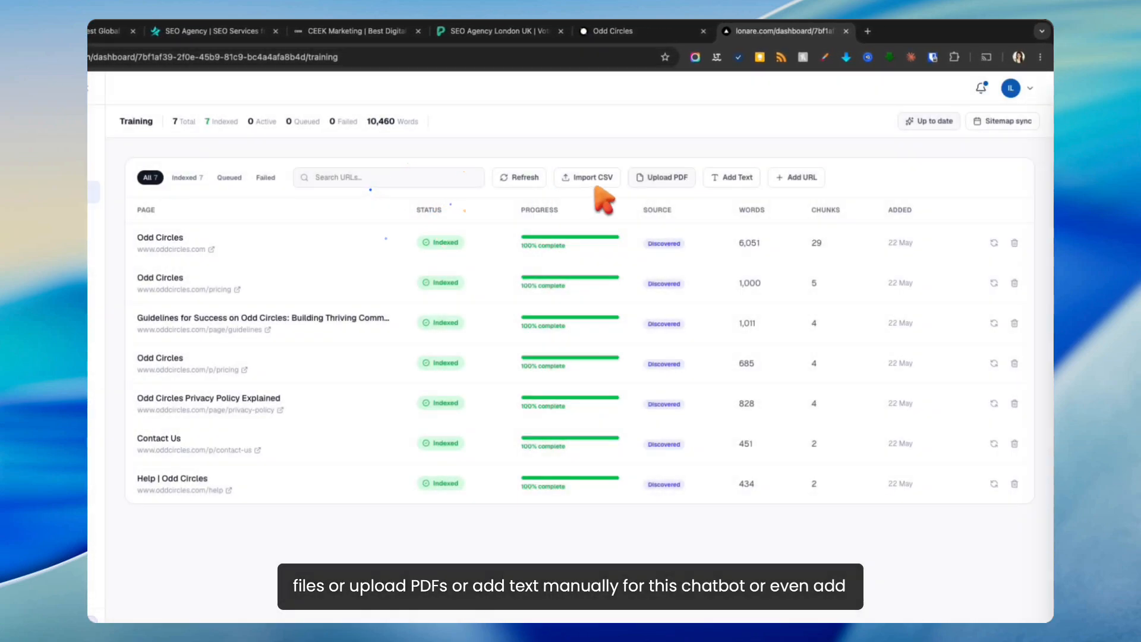
left_click(662, 177)
left_click(682, 155)
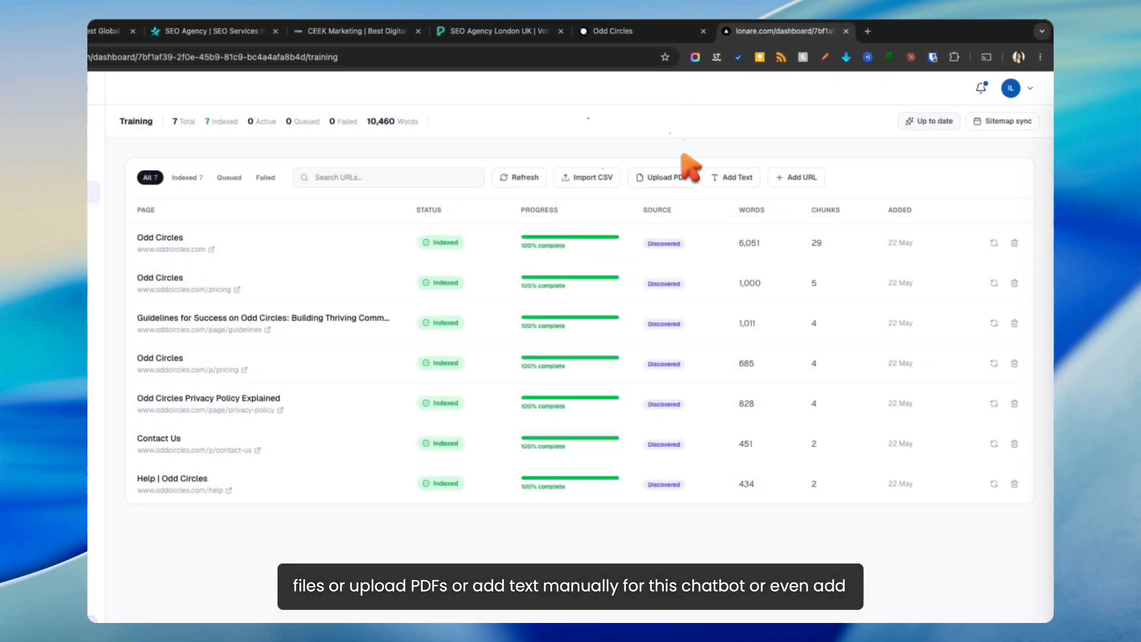
left_click(720, 177)
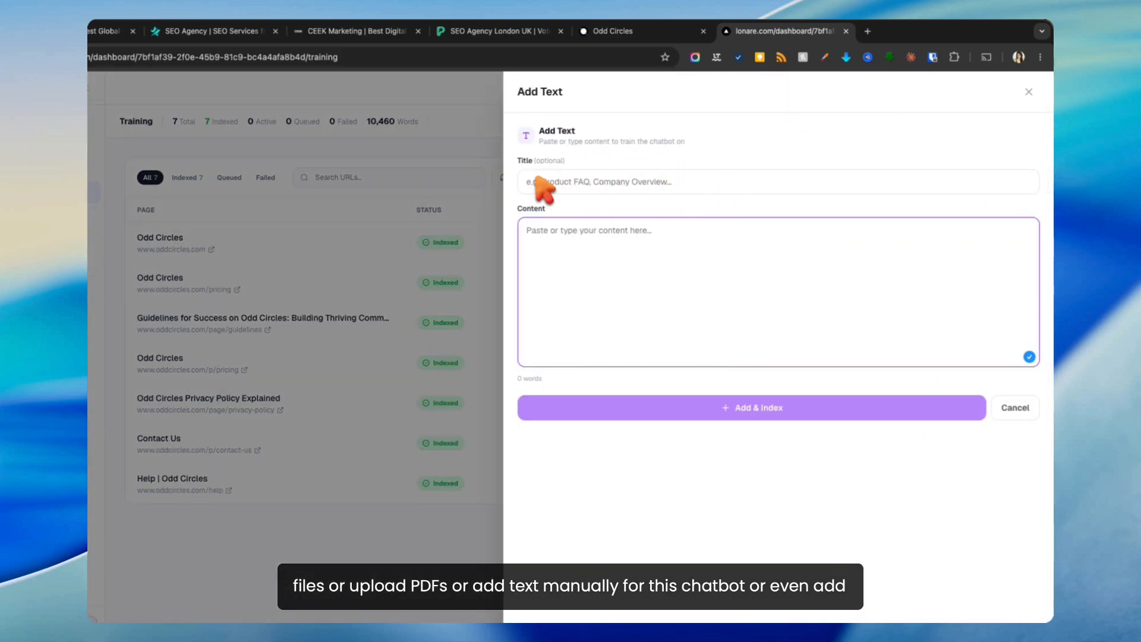
left_click(436, 201)
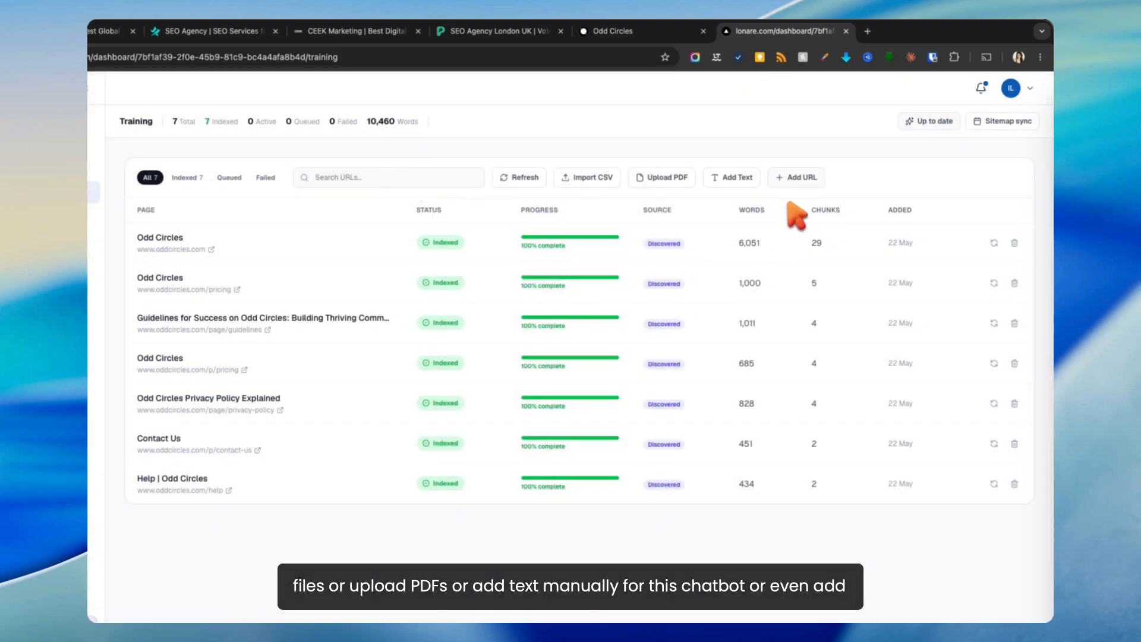
left_click(800, 177)
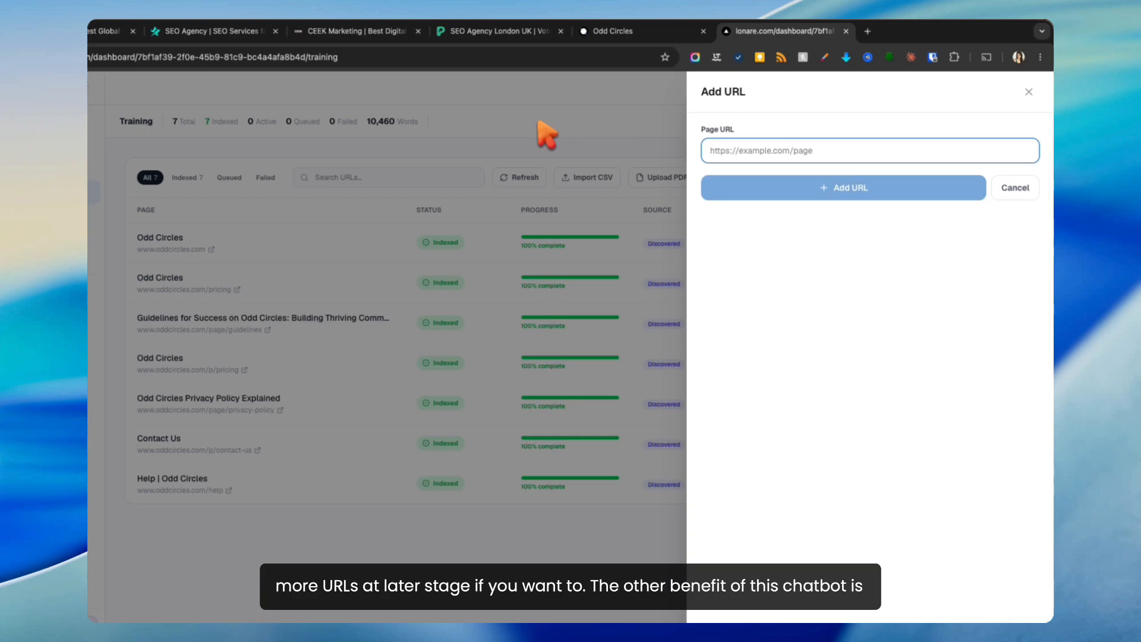
left_click(542, 137)
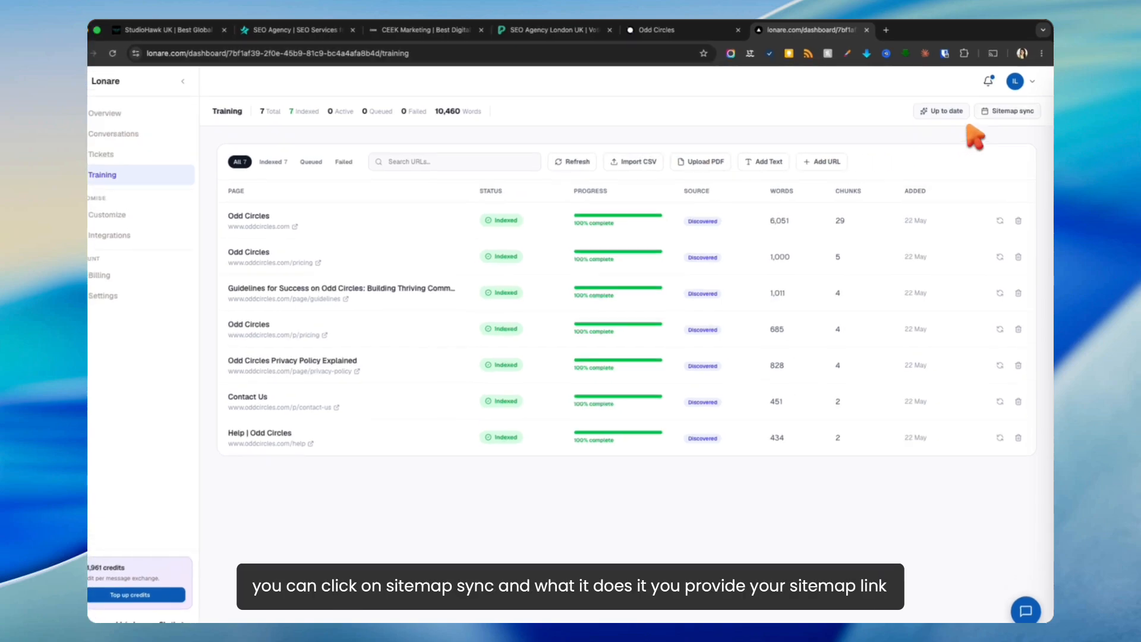
left_click(1008, 108)
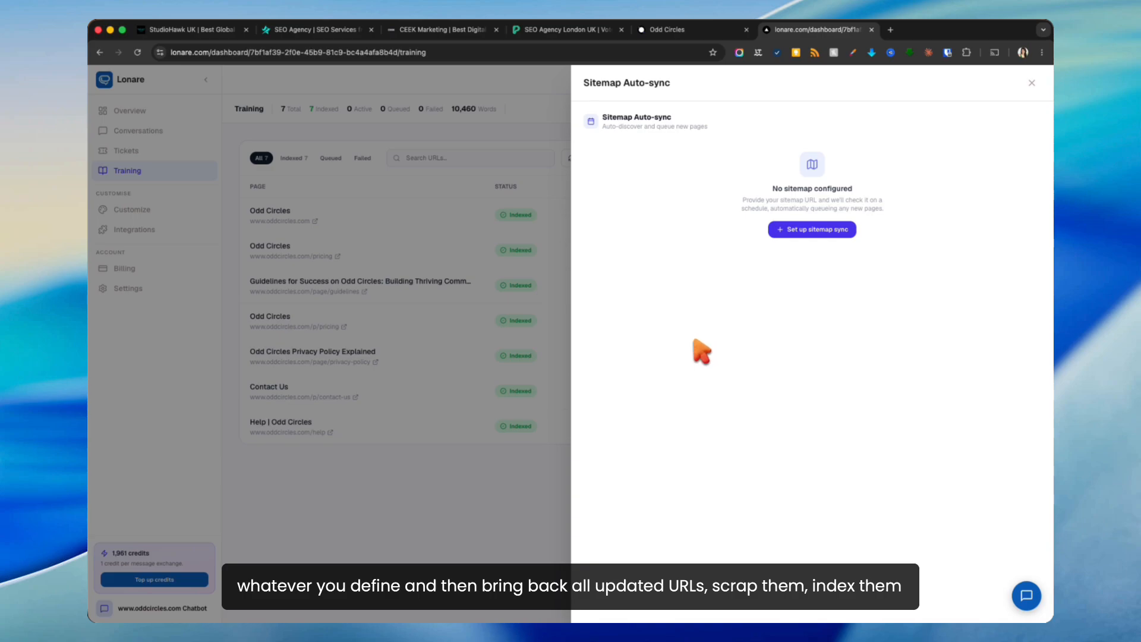
left_click(464, 502)
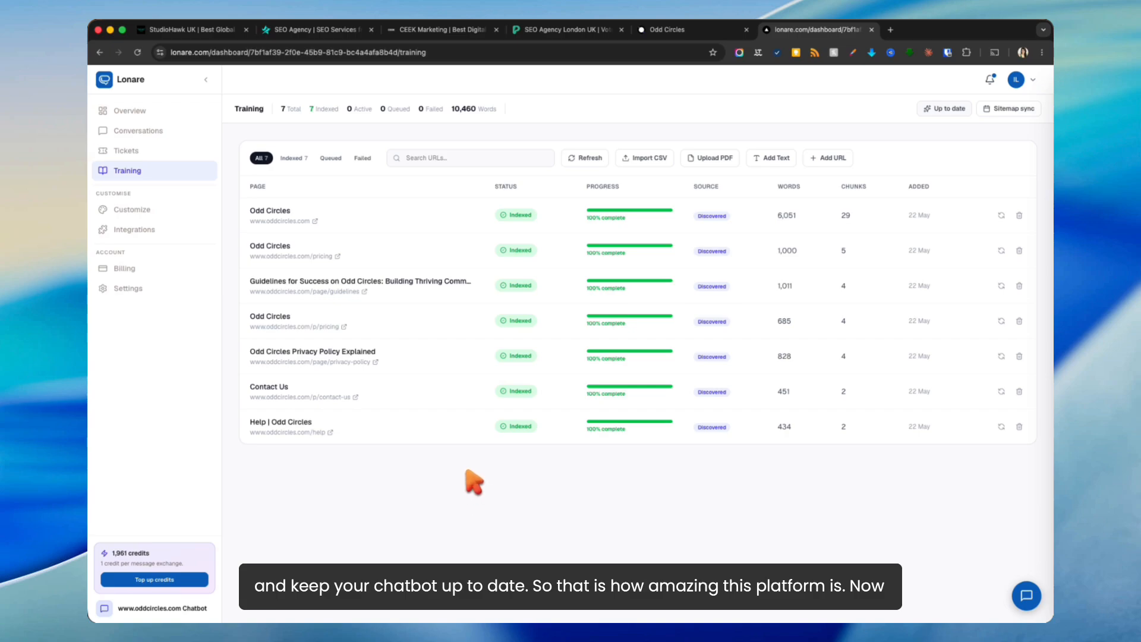
left_click(170, 213)
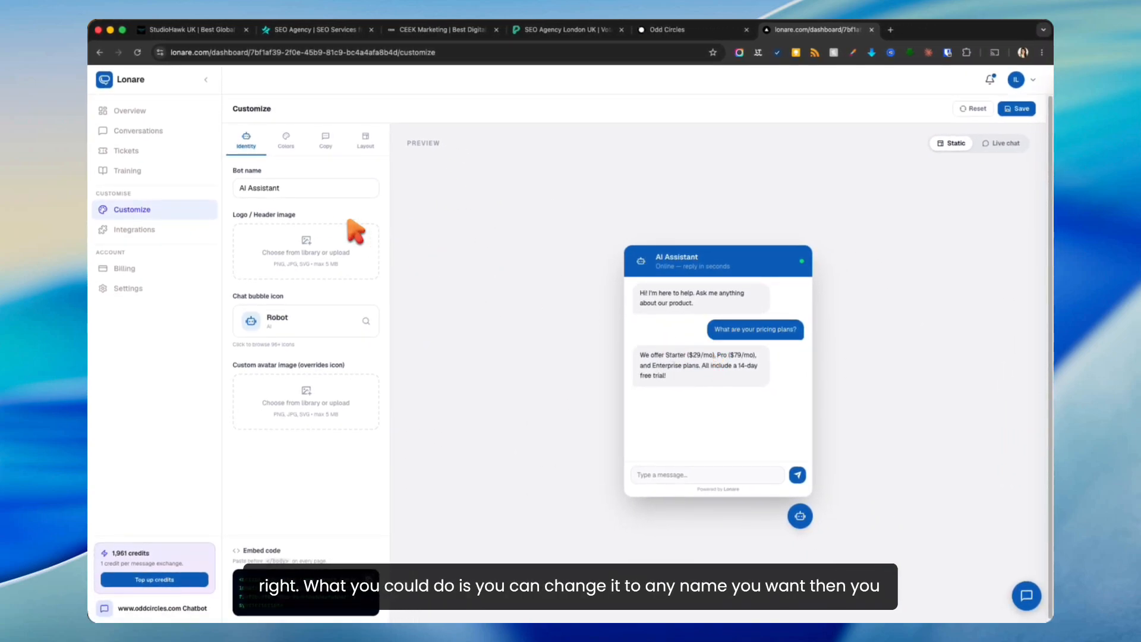
Step: Rename the bot to Sarah
triple_click(279, 188)
type("Sarah")
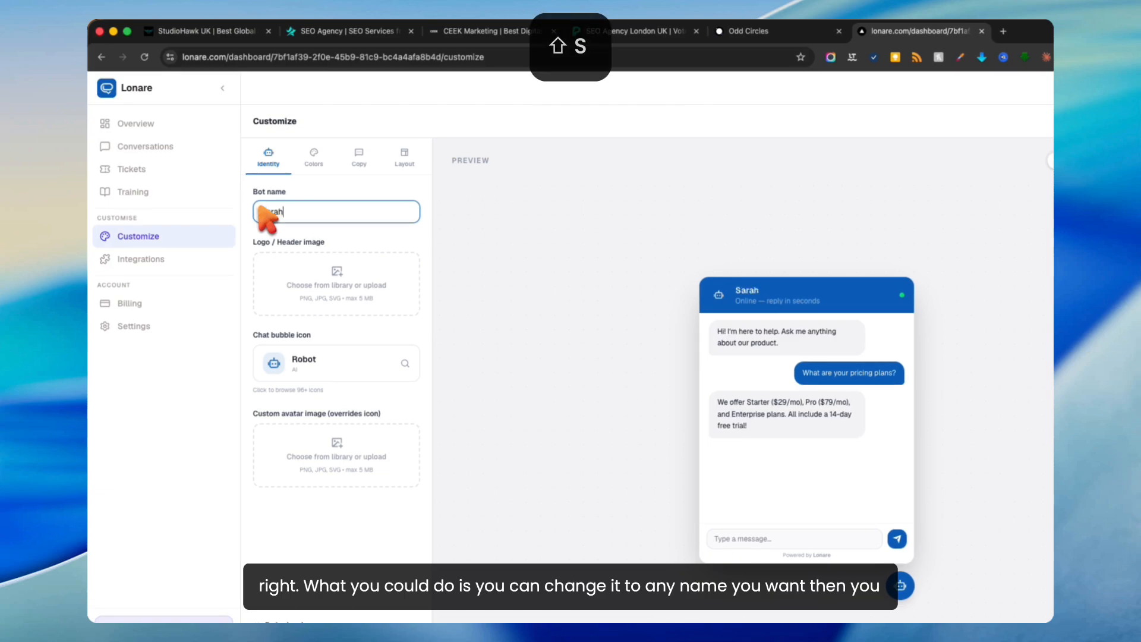
left_click(538, 306)
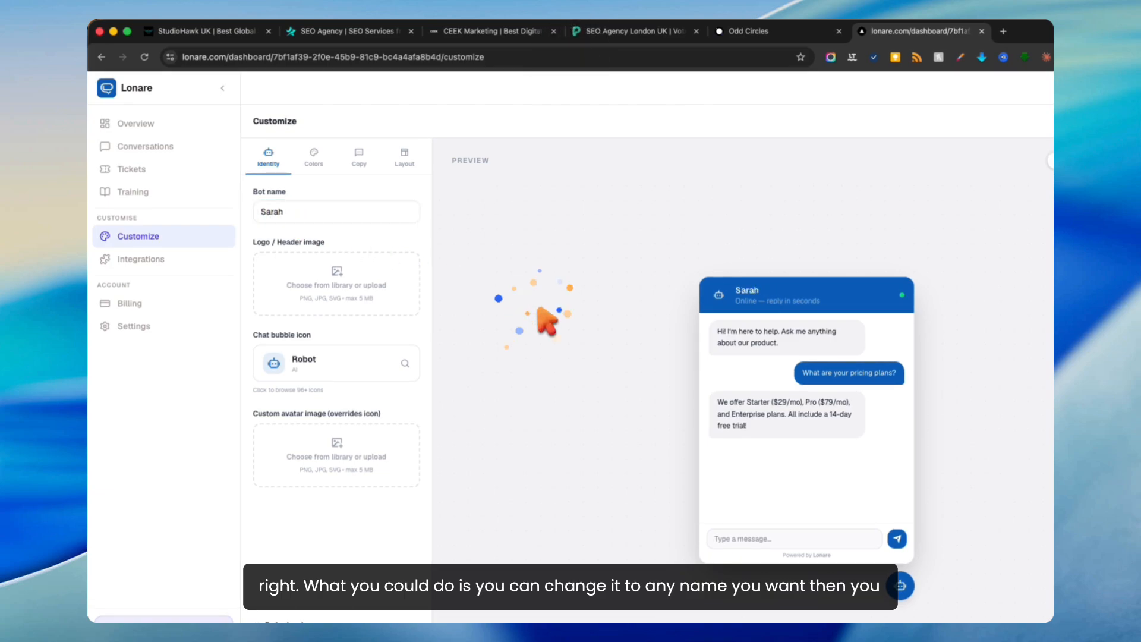
Step: Upload the woman's photo from the Screenshots folder as the header logo
left_click(395, 299)
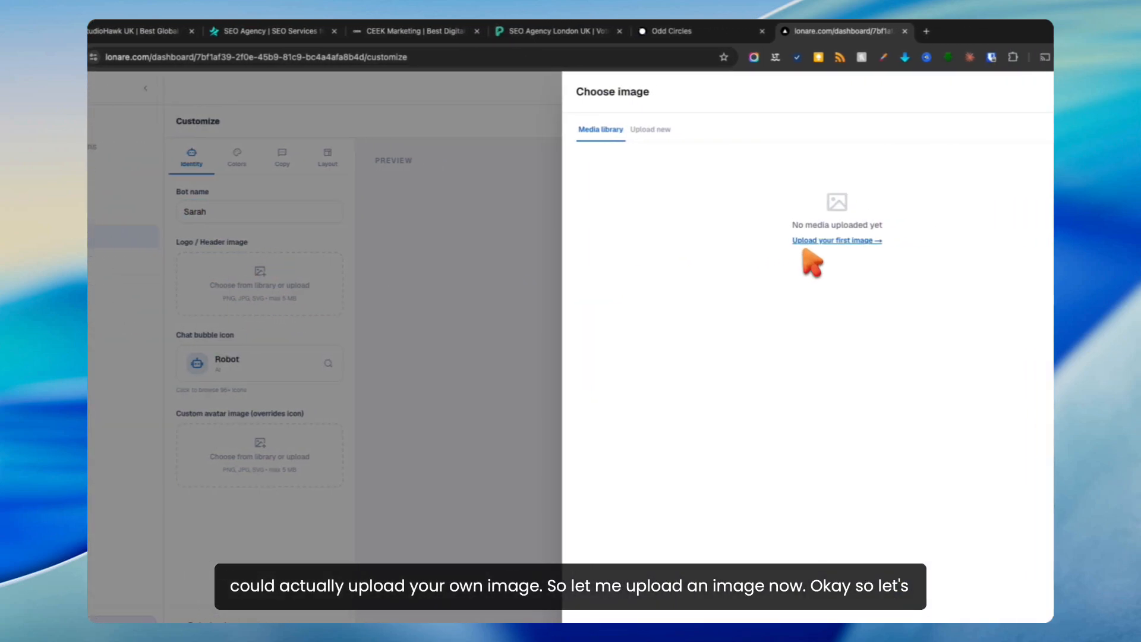
left_click(885, 241)
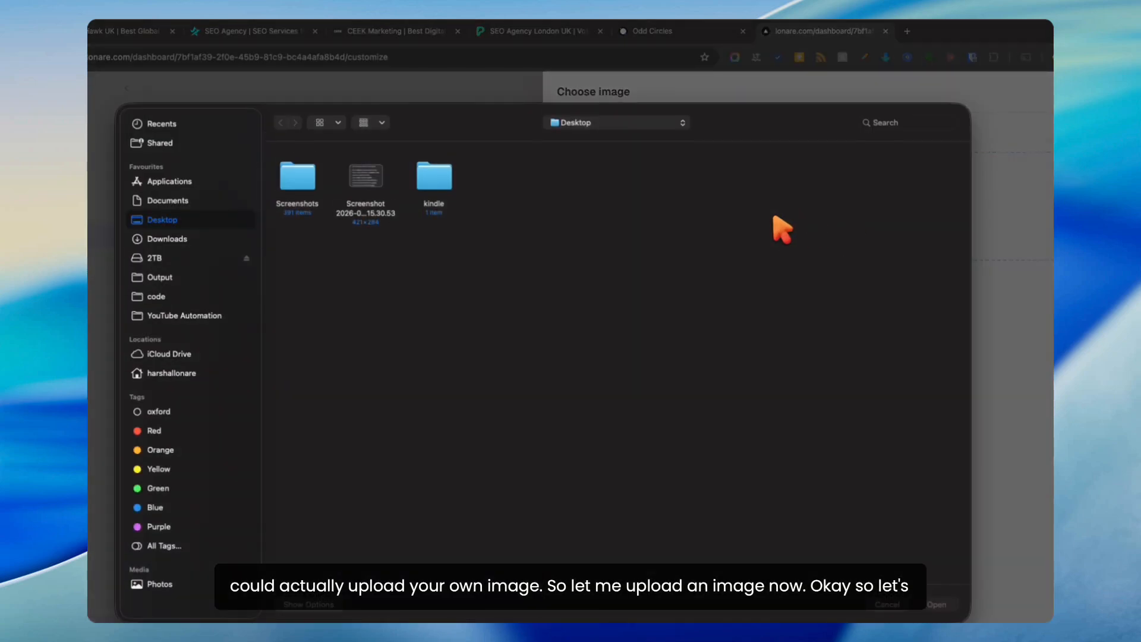
double_click(312, 177)
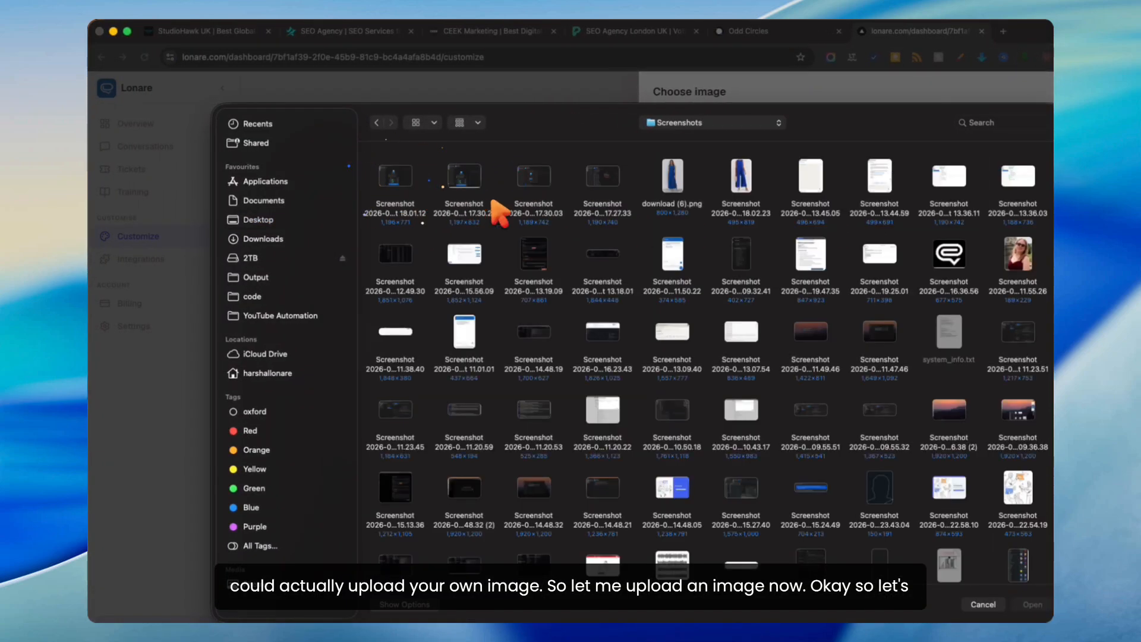
double_click(1018, 265)
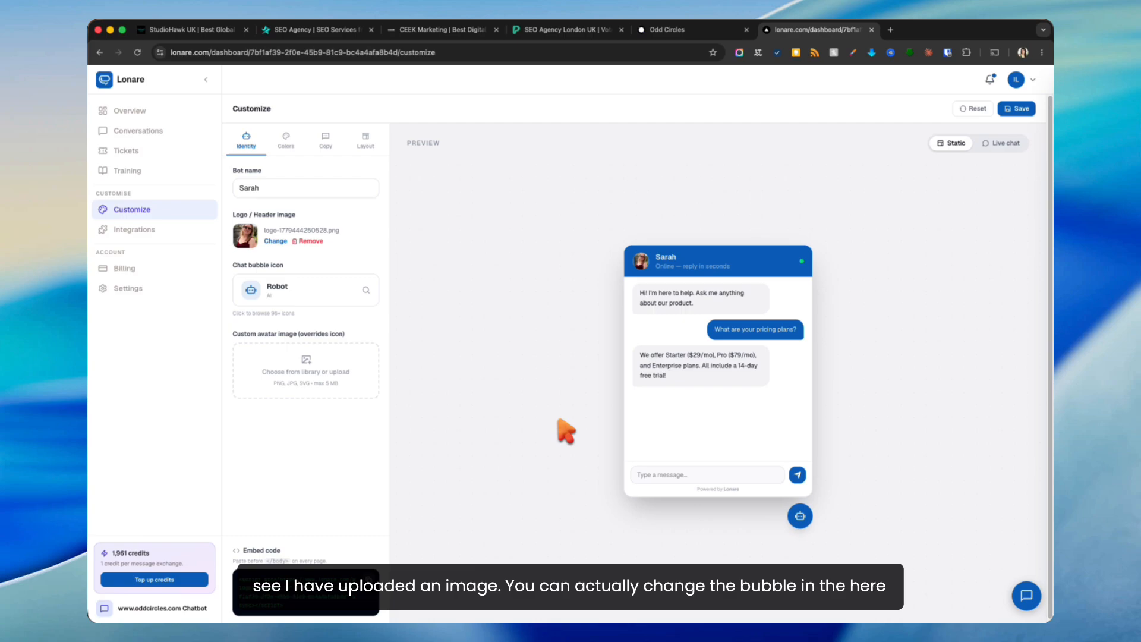
Step: Try the Smile User bubble icon, then revert it to Robot
left_click(356, 294)
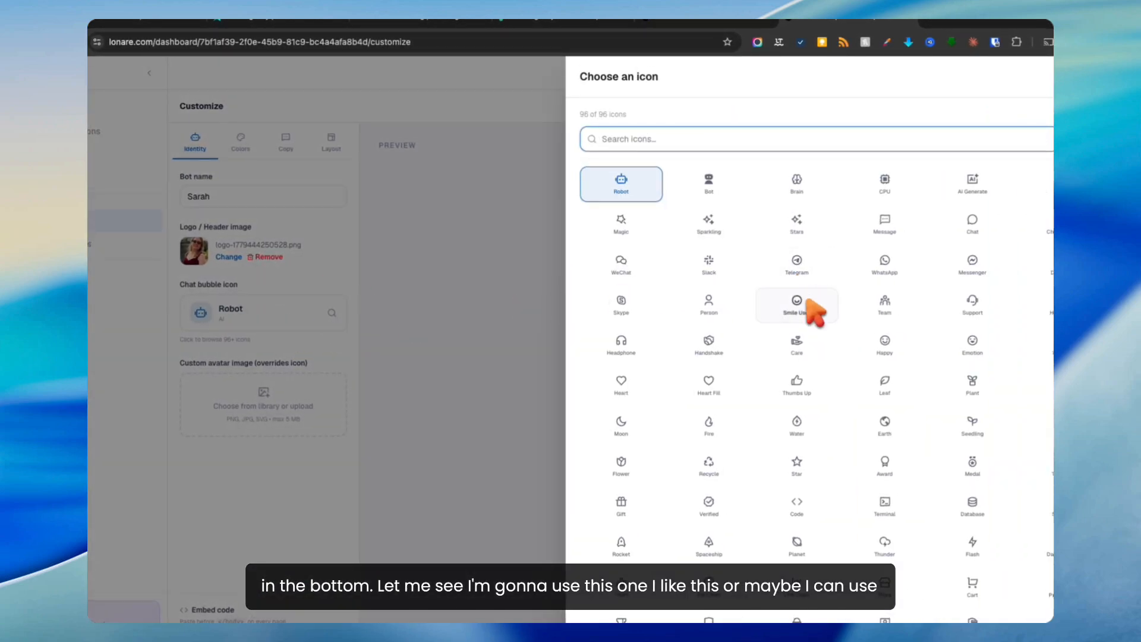
left_click(797, 304)
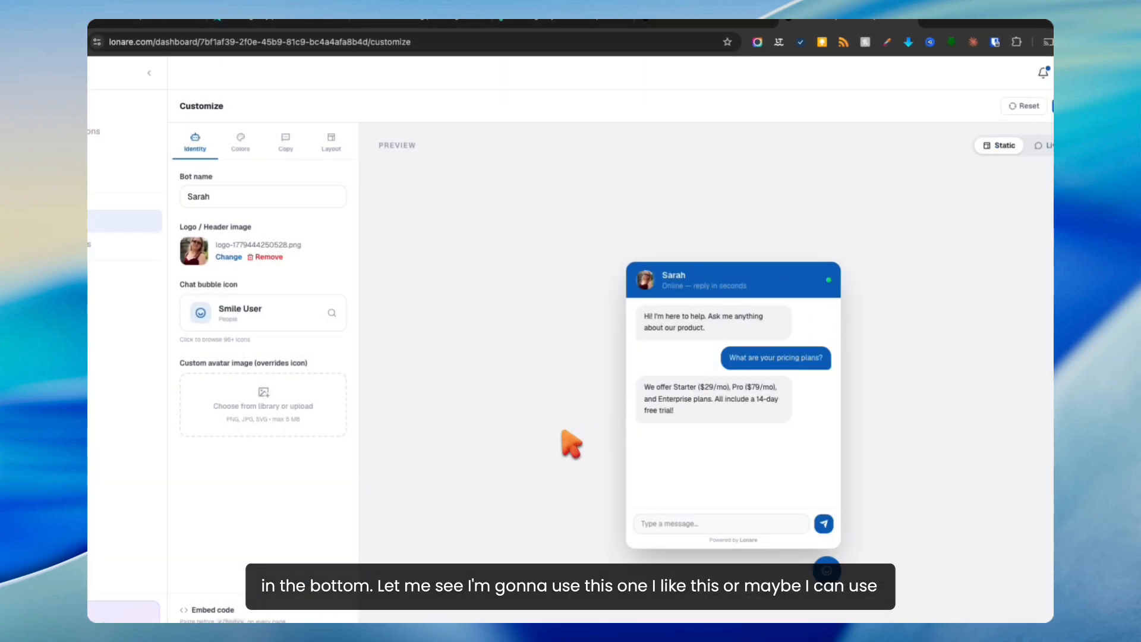
left_click(344, 318)
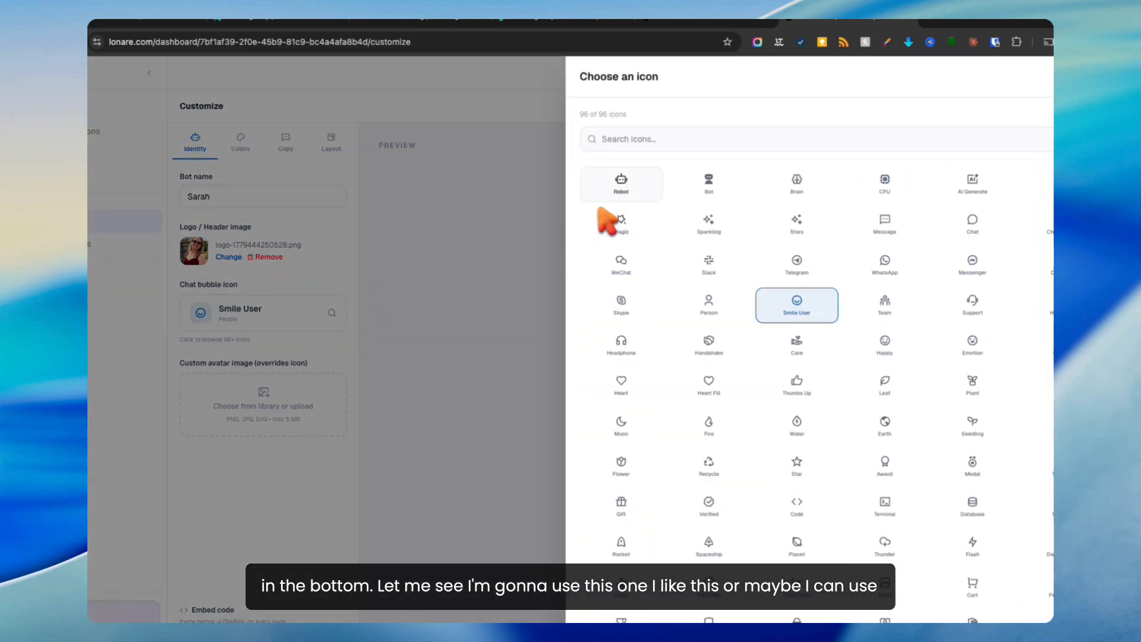
left_click(594, 212)
left_click(477, 255)
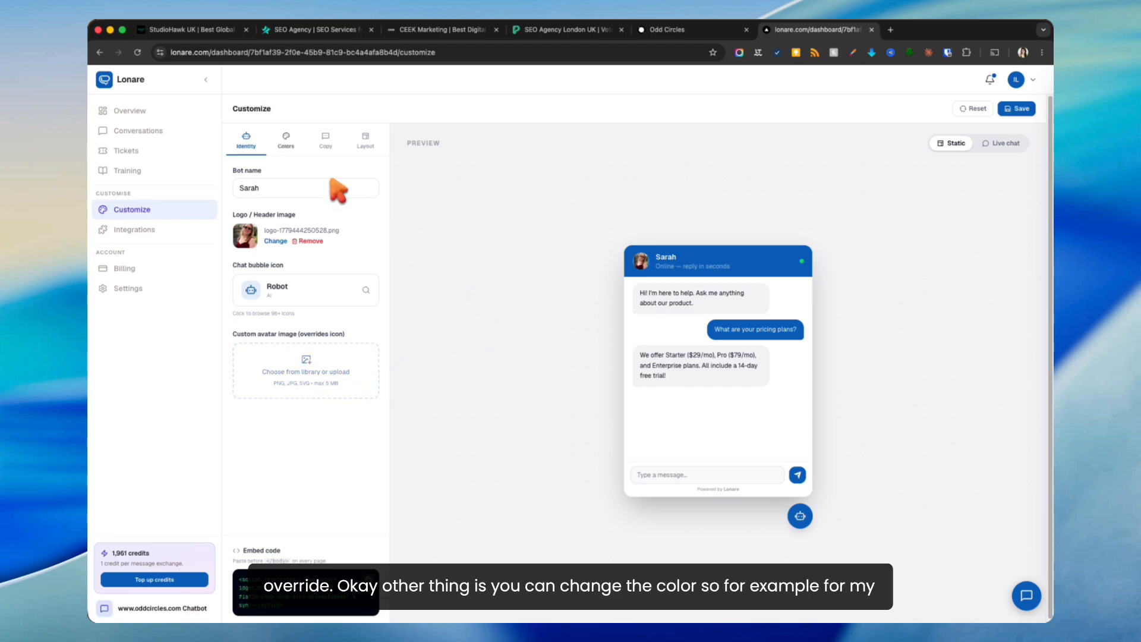
Step: Set the widget's primary colour to black (#000000) to match Odd Circles and save it
left_click(286, 141)
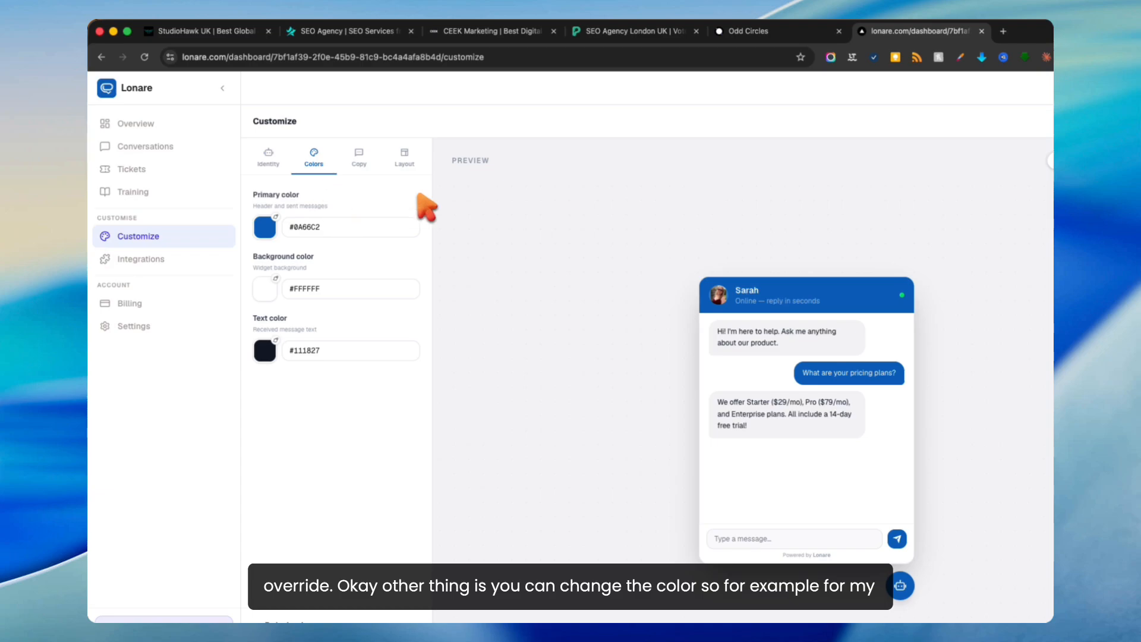
left_click(750, 32)
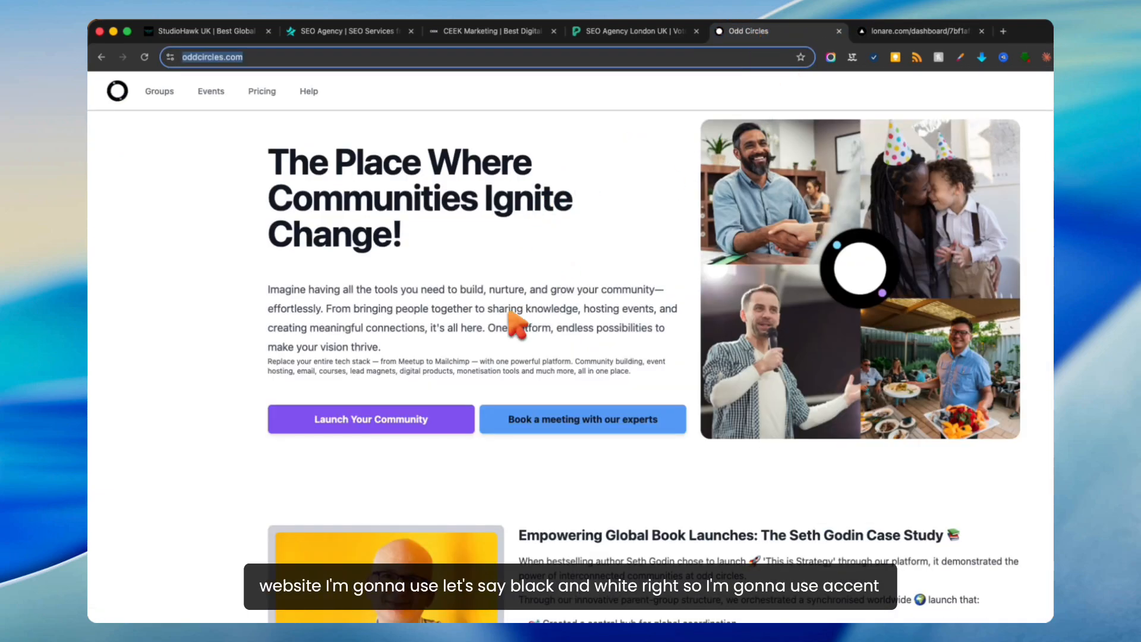
left_click(915, 30)
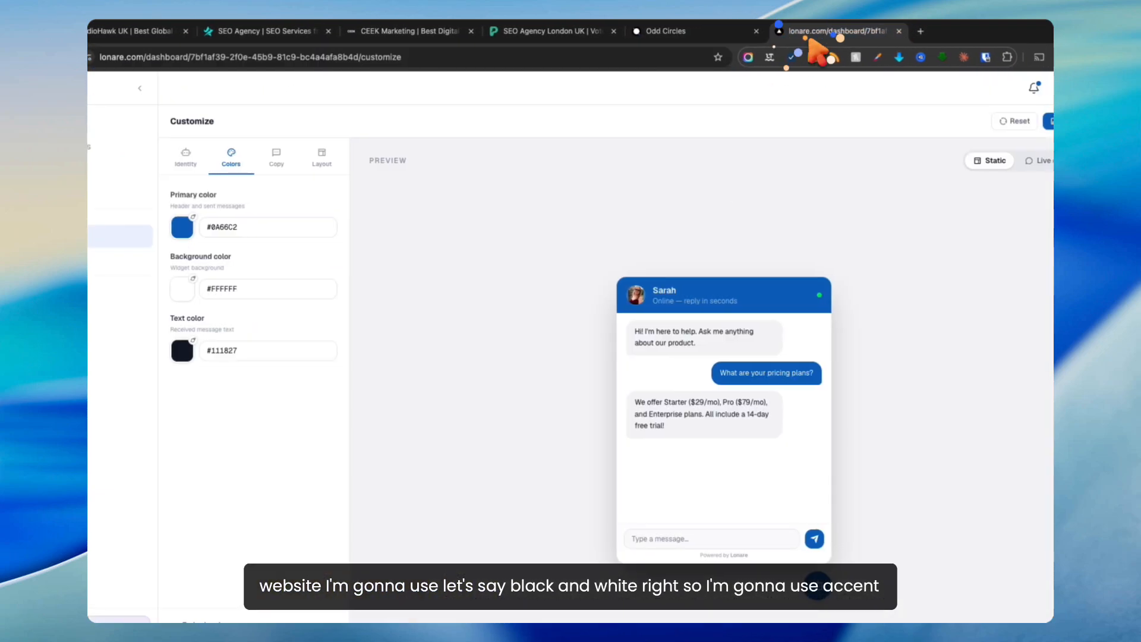
double_click(236, 227)
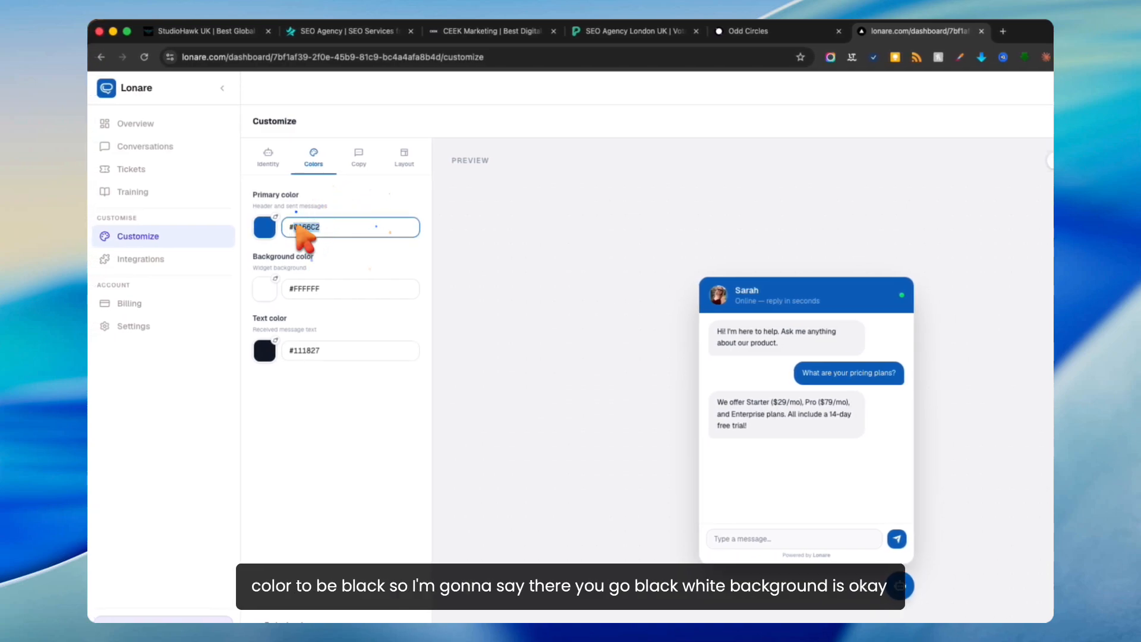
left_click(265, 227)
left_click_drag(273, 250, 232, 355)
left_click(510, 271)
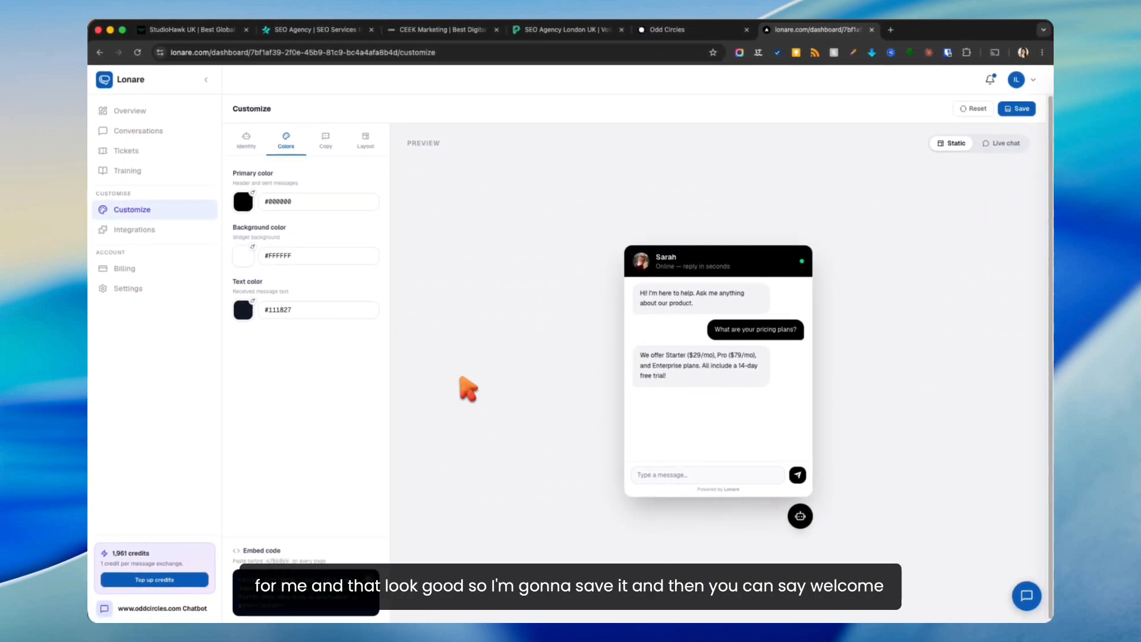
left_click(1015, 108)
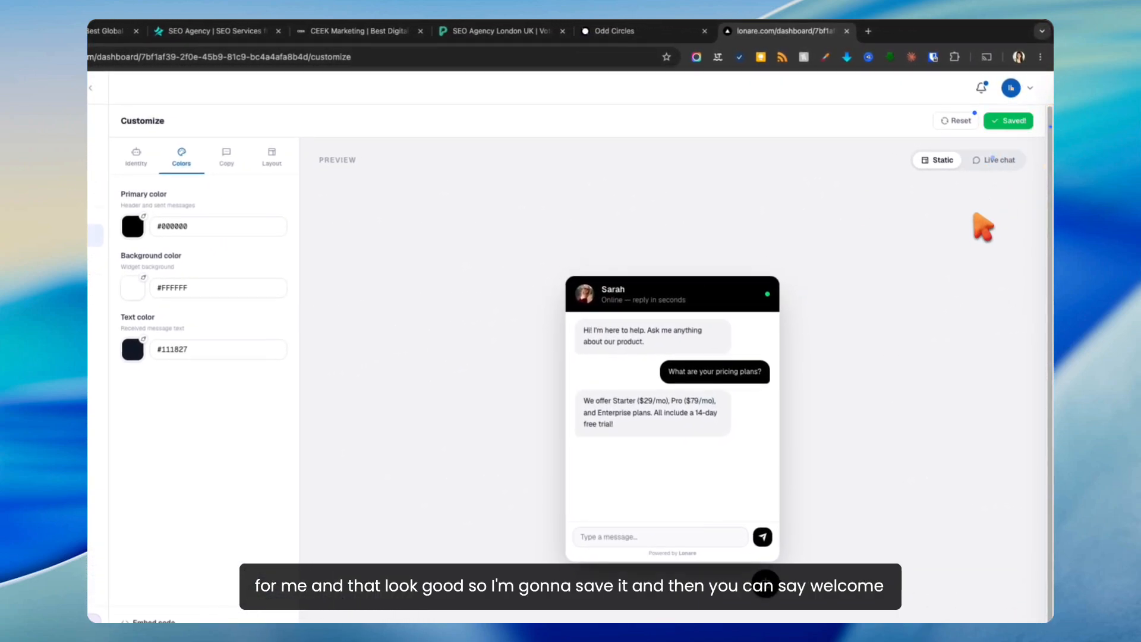
left_click(330, 138)
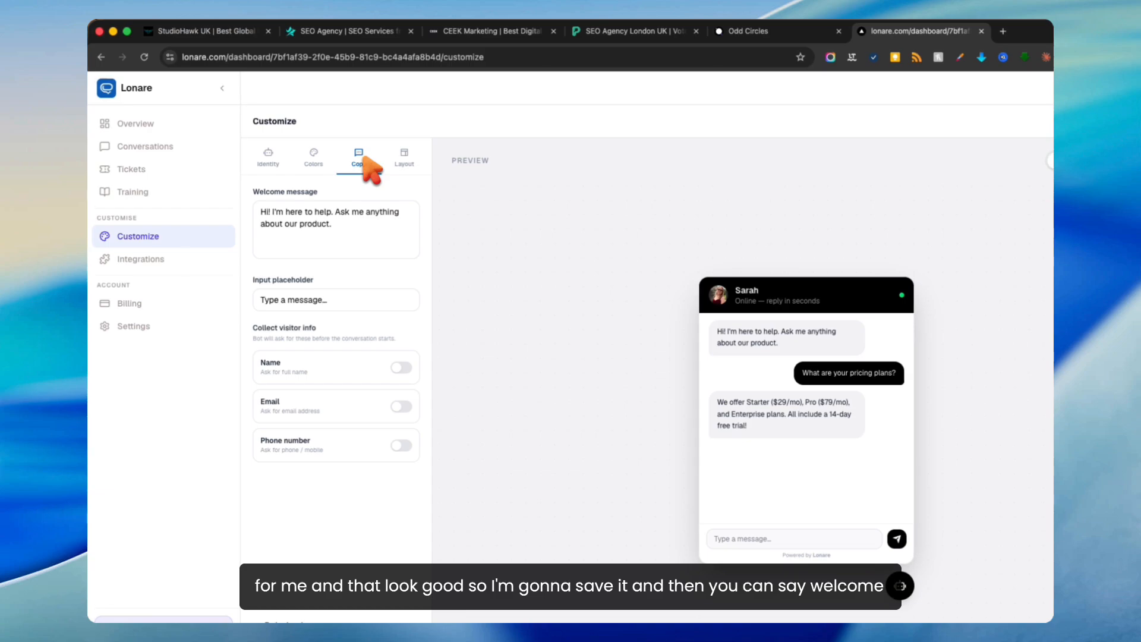
Step: Change the welcome message to 'Hey! how can i help you?'
left_click(339, 226)
left_click_drag(338, 226, 217, 192)
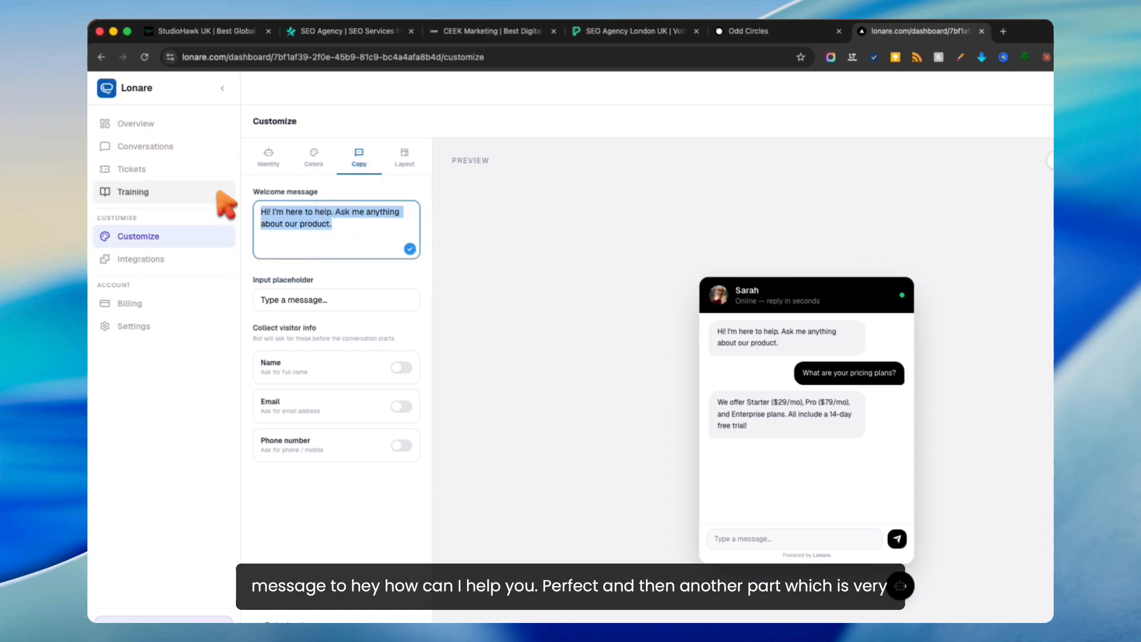
type("Hey")
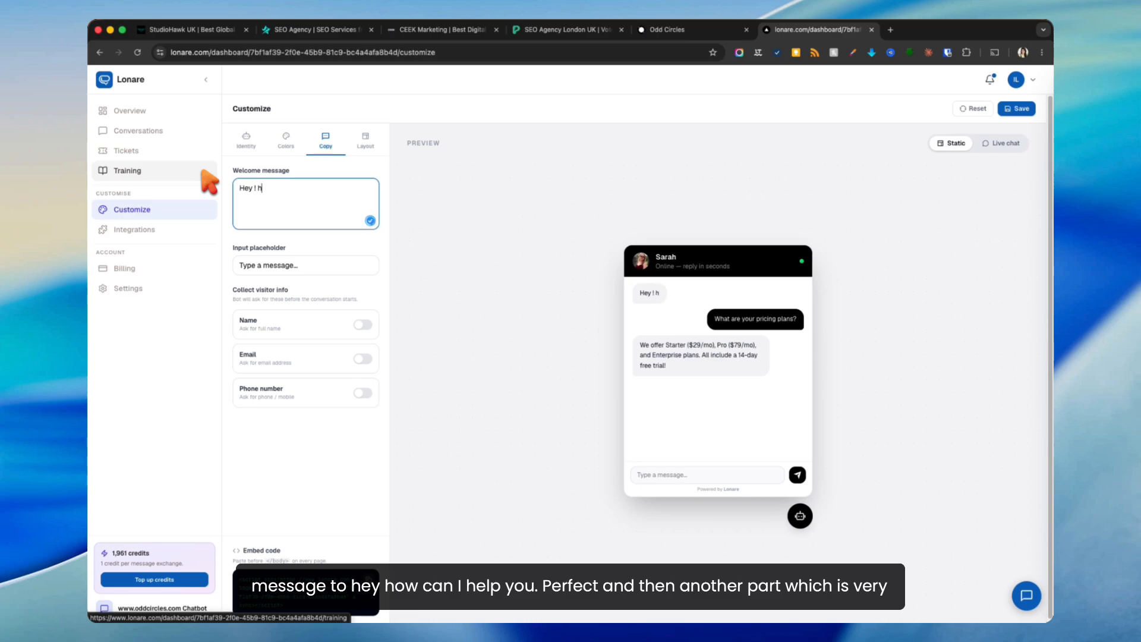
type(" ! h")
key("BackSpace")
key("BackSpace")
key("BackSpace")
key("BackSpace")
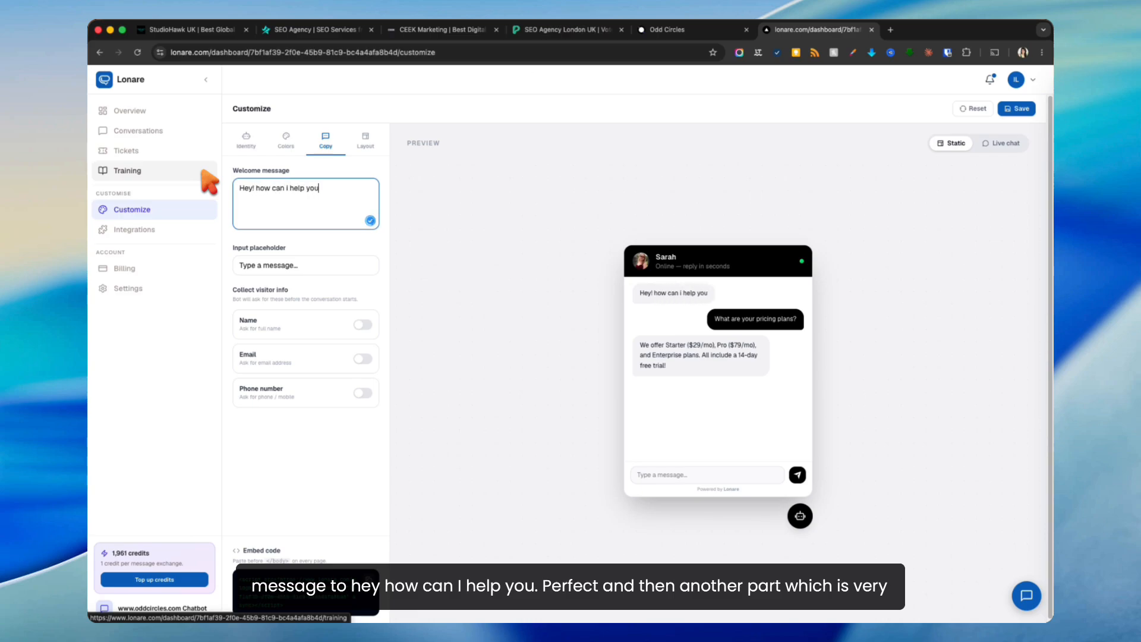
type("?")
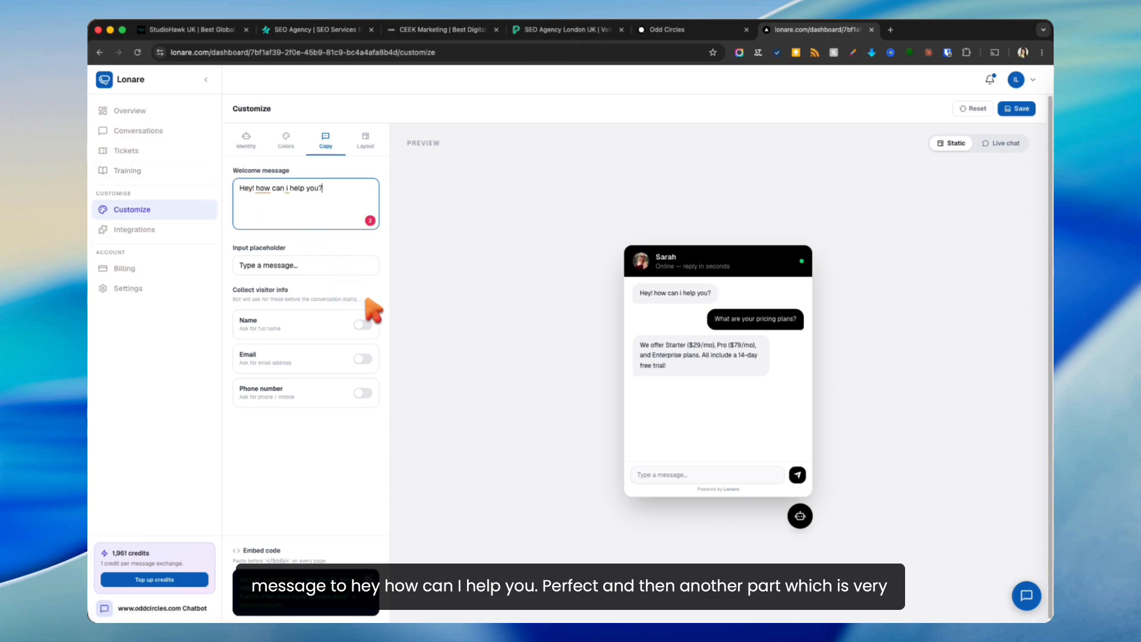
Step: Have the bot collect visitors' name and email, leaving phone number off
left_click(362, 324)
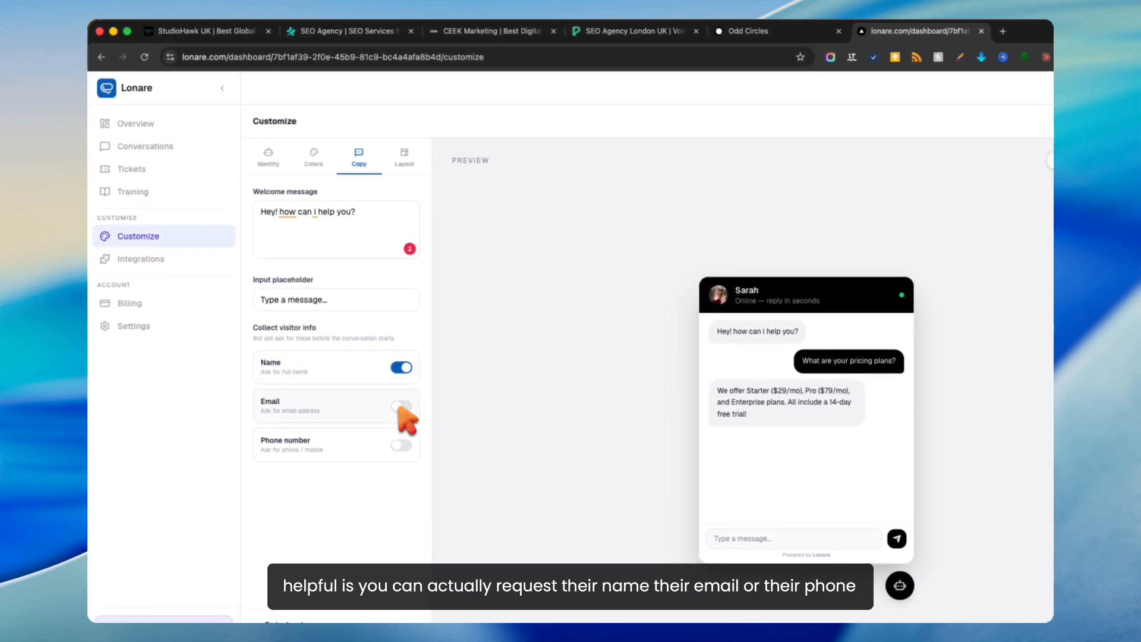
left_click(400, 407)
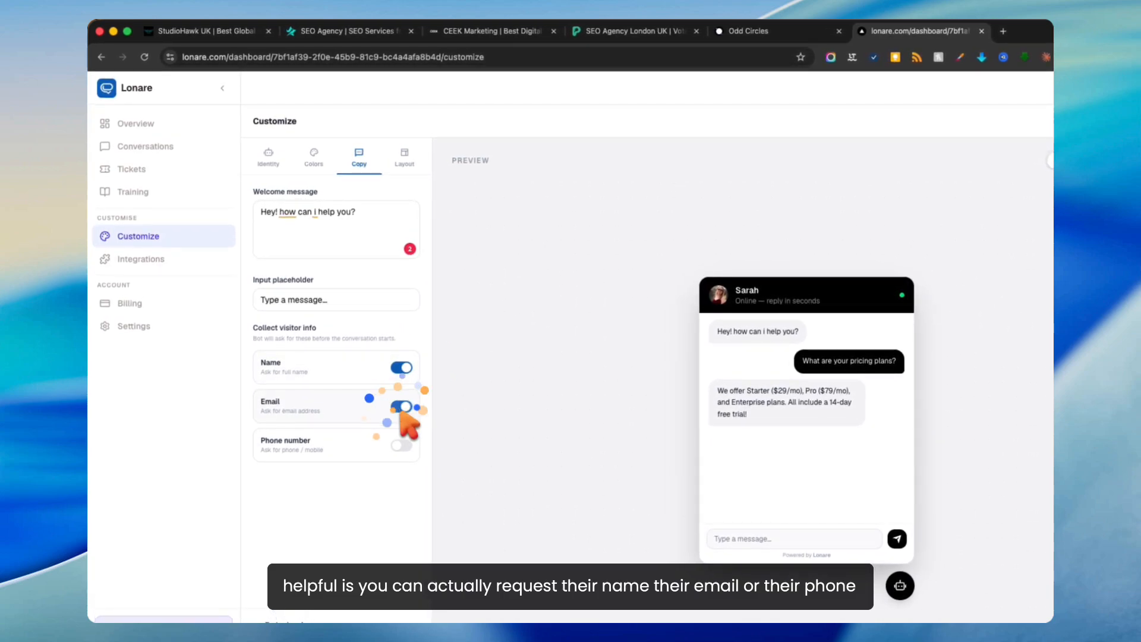
left_click(401, 445)
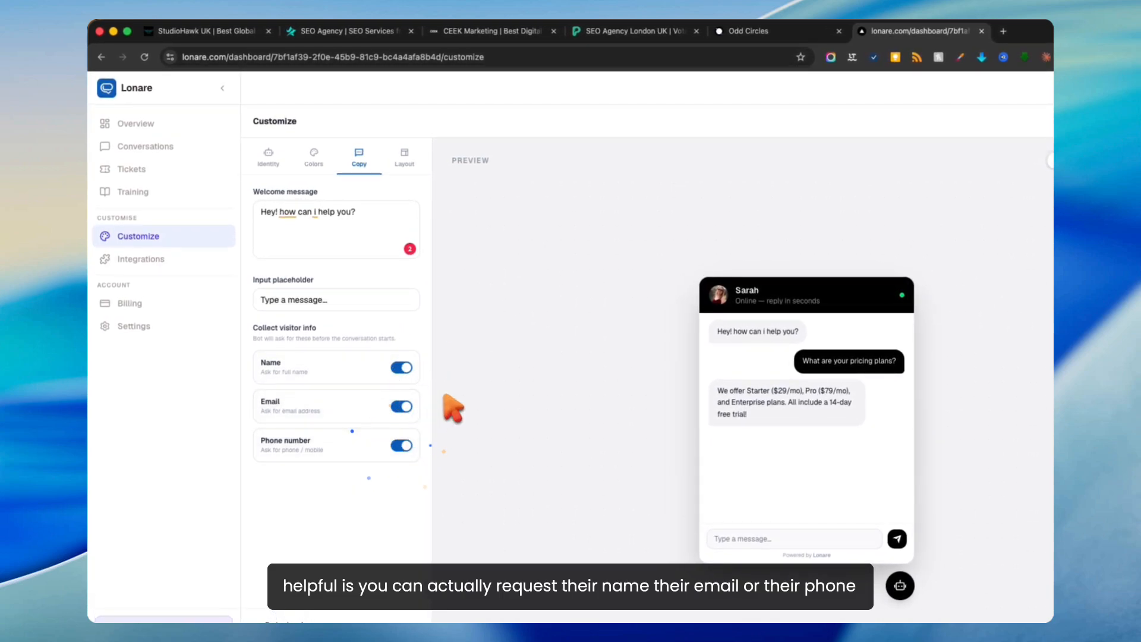
left_click(401, 445)
Step: Keep the widget on the Right at Standard size, save, and switch the preview to live chat
left_click(414, 163)
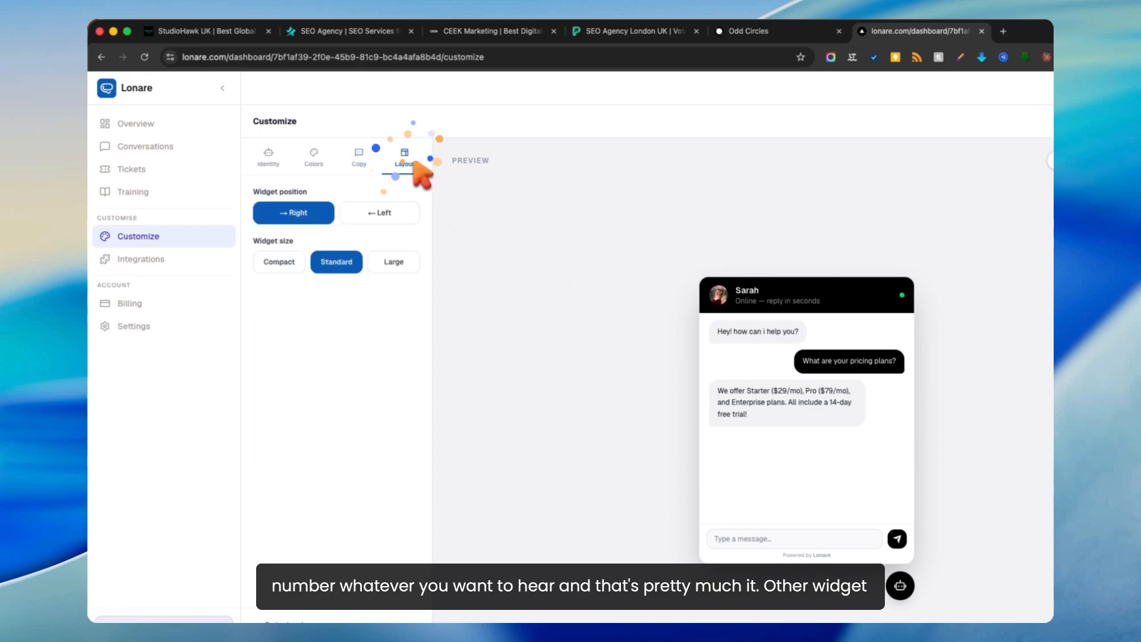
left_click(390, 212)
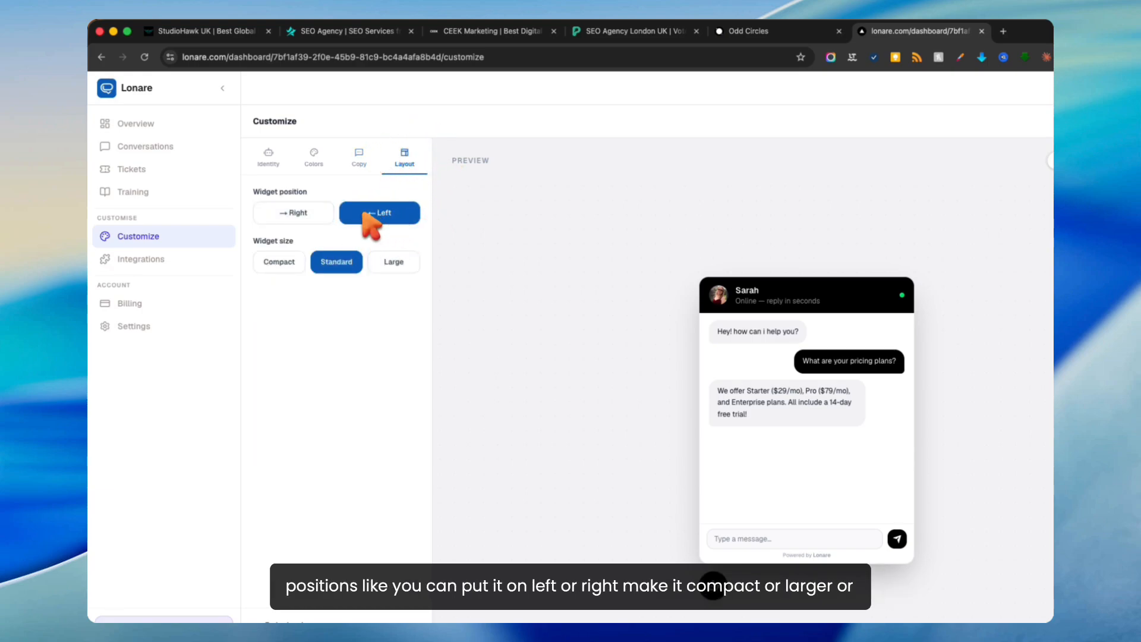
left_click(291, 213)
left_click(278, 261)
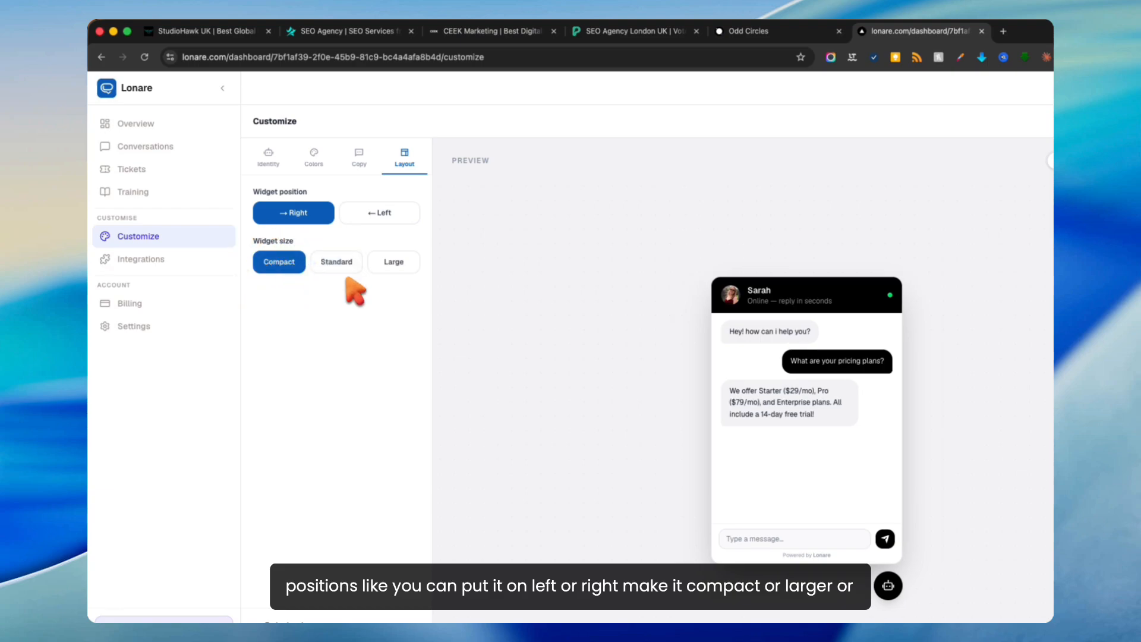
left_click(393, 262)
left_click(342, 263)
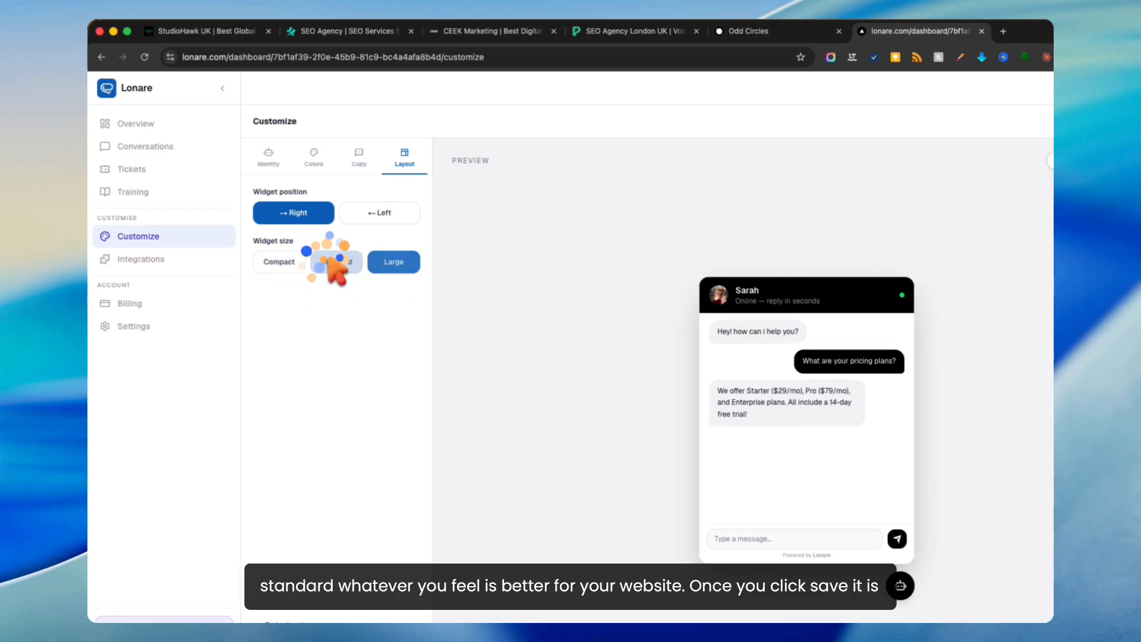
left_click(297, 262)
left_click(333, 263)
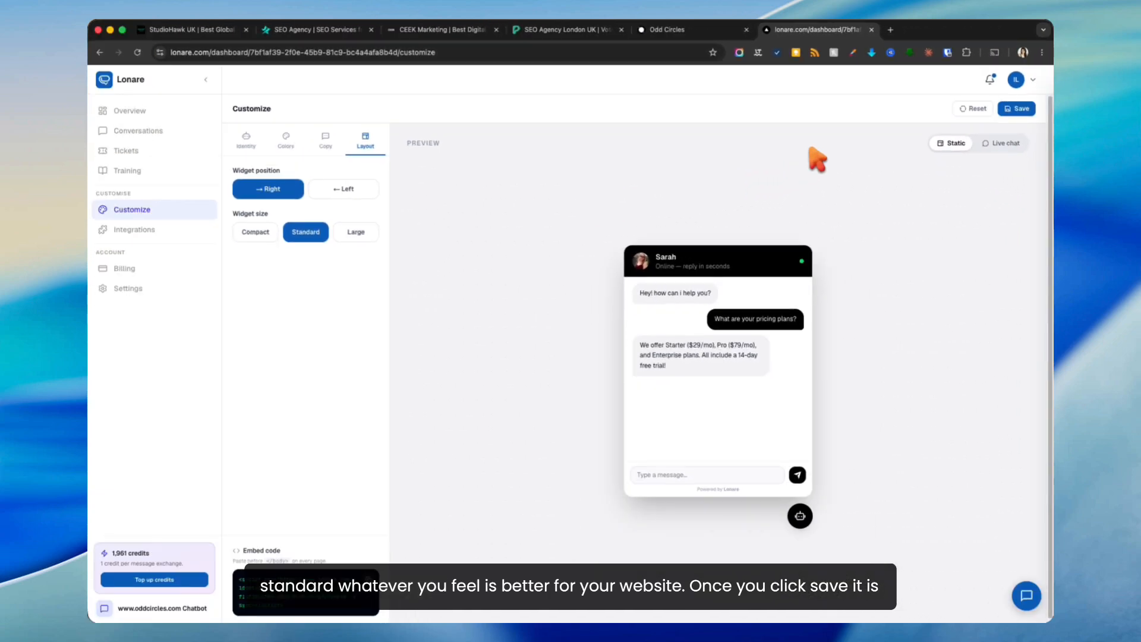
left_click(1015, 108)
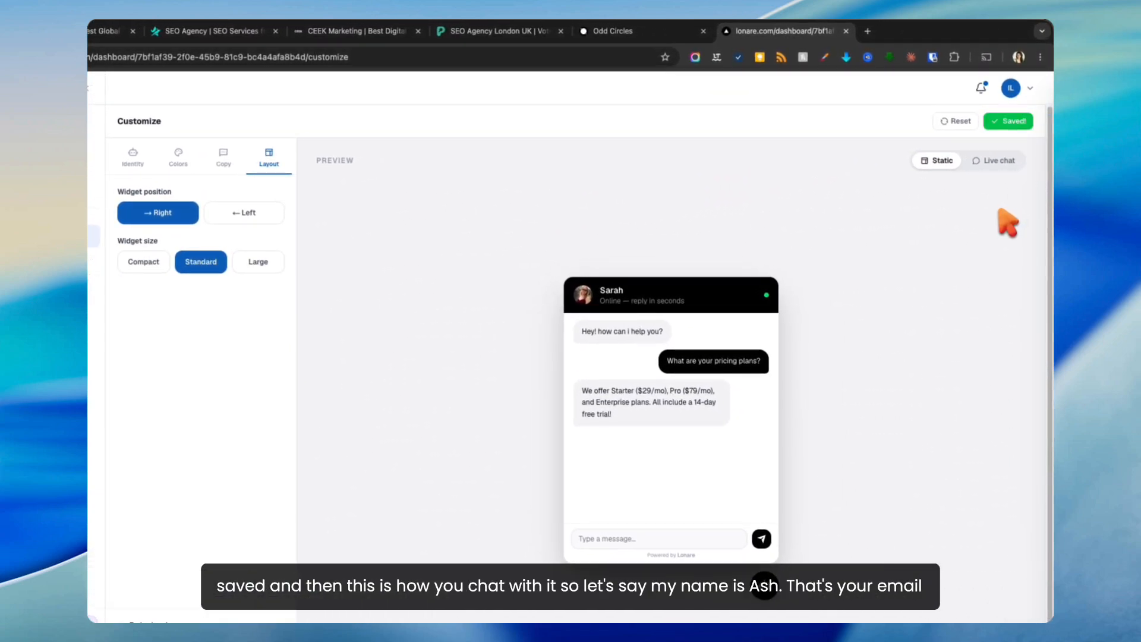
left_click(994, 161)
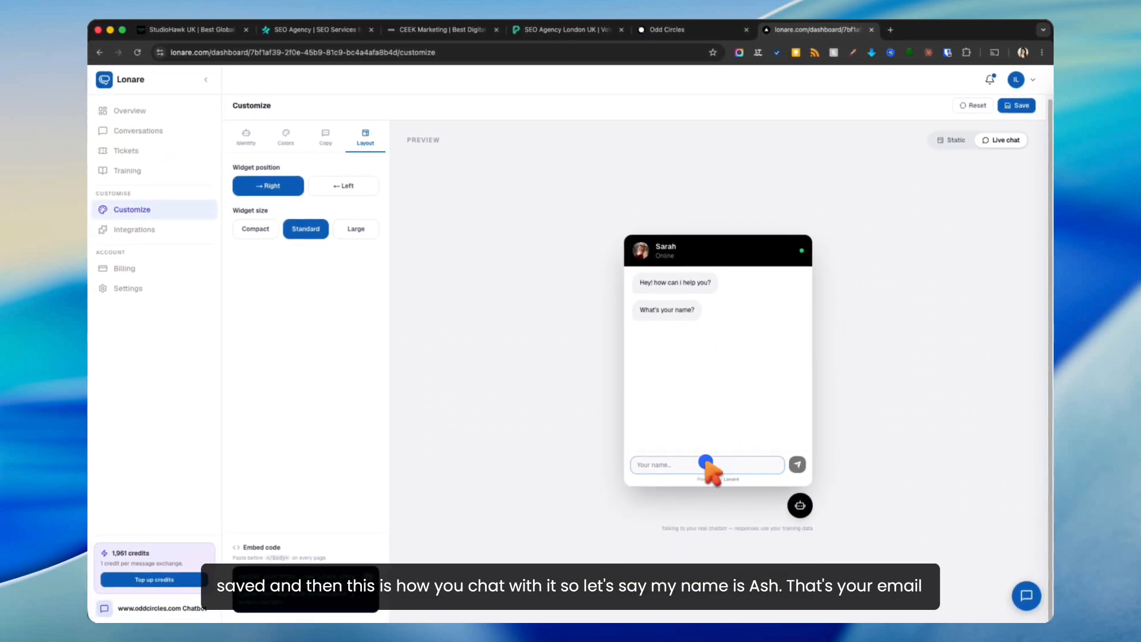
Step: In the live chat preview, answer the bot with a visitor name and email address
left_click(707, 464)
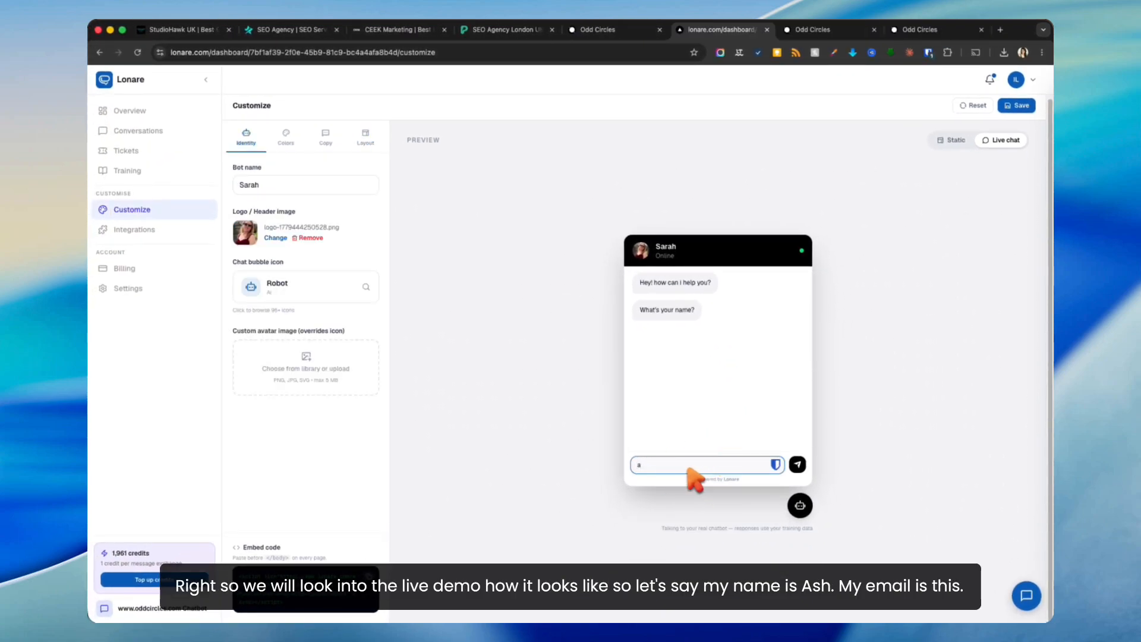
key("BackSpace")
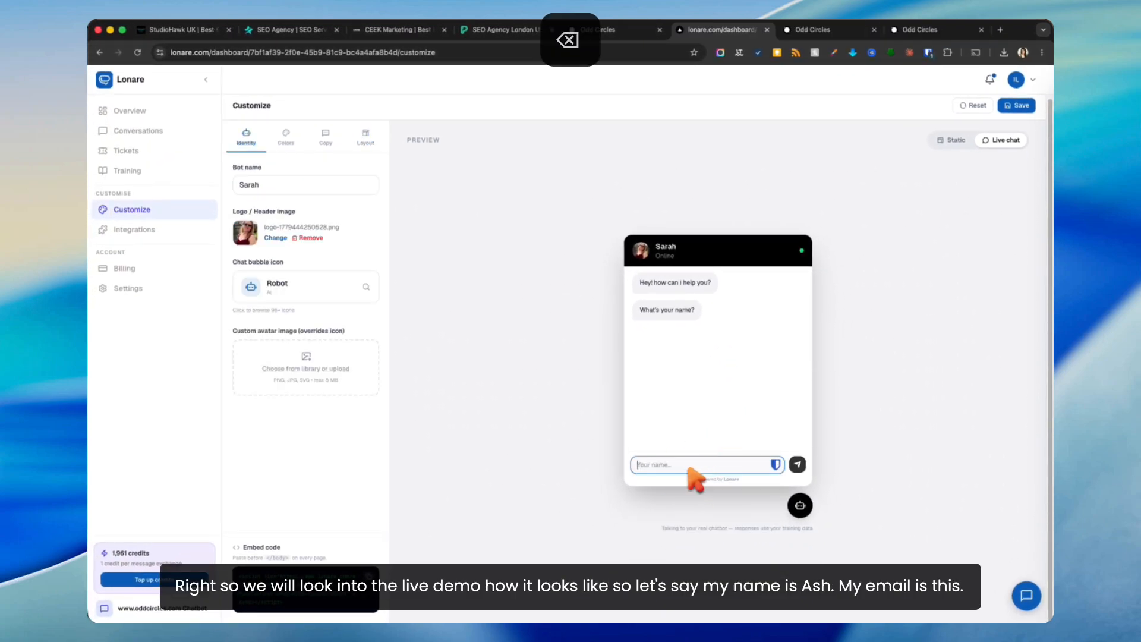
key("Return")
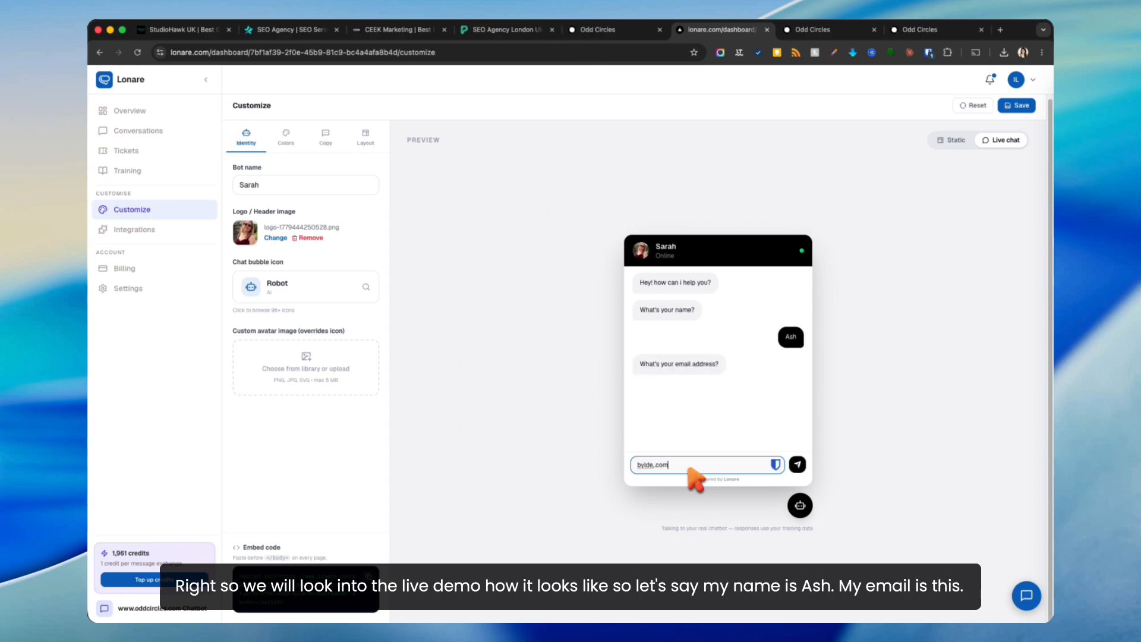
key("BackSpace")
key("BackSpace")
key("BackSpace")
key("BackSpace")
key("Return")
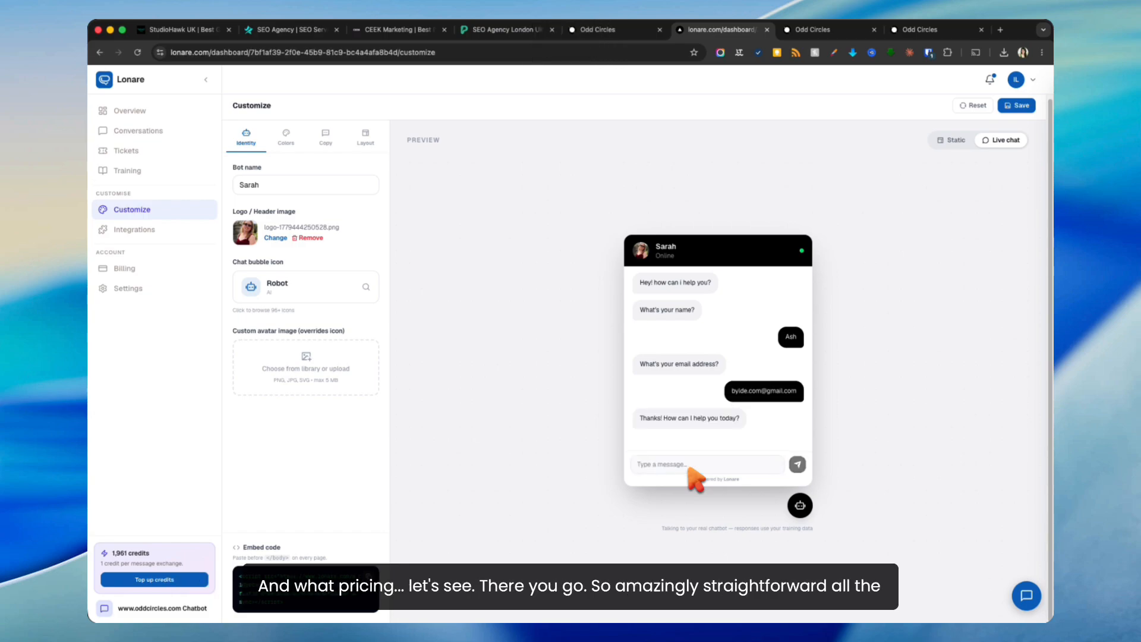
Step: Ask 'what is the pricing for a group on your platform?' and read the bot's answer
type("what pricing")
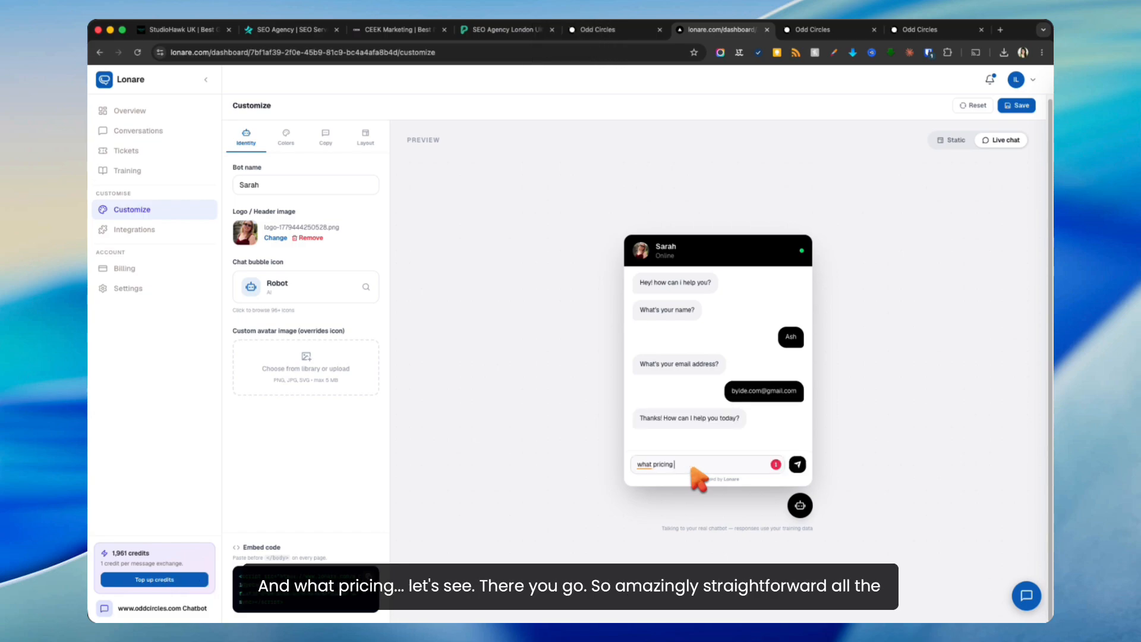
key("super+a")
type("what")
type("is the pricing for a group on your platform?")
key("Return")
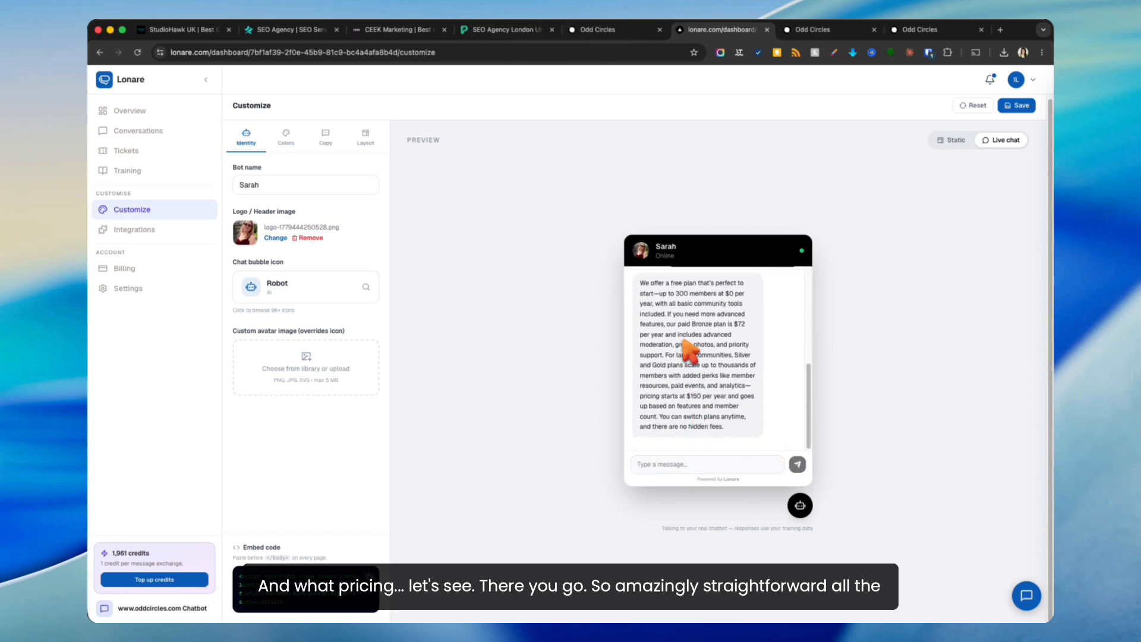
left_click_drag(688, 294, 581, 240)
left_click(724, 419)
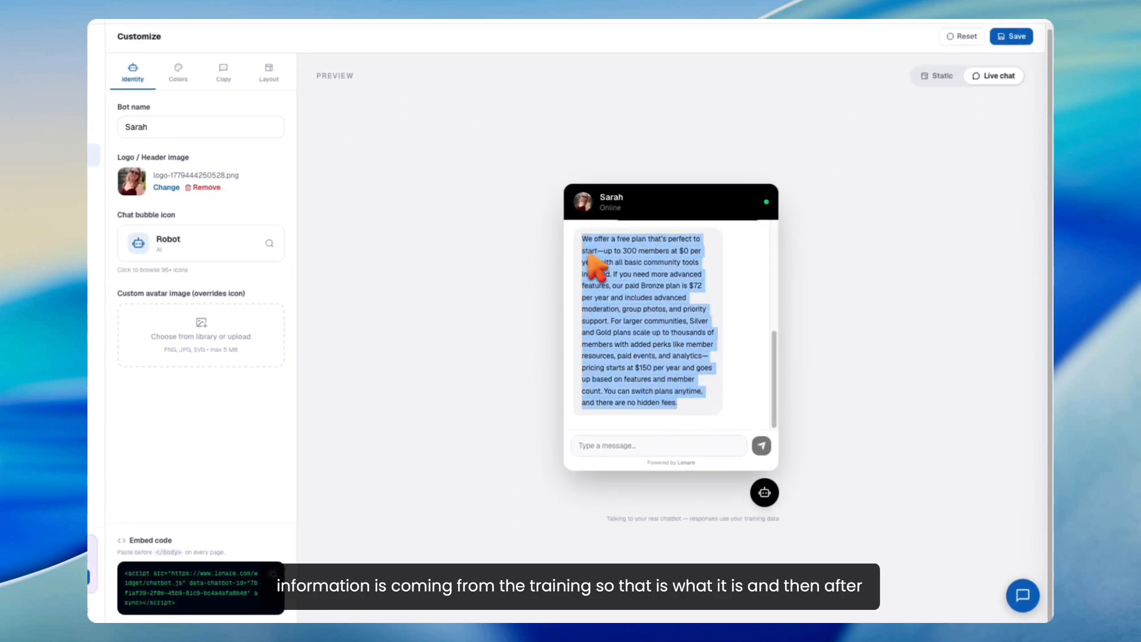
scroll(603, 279, "up", 10)
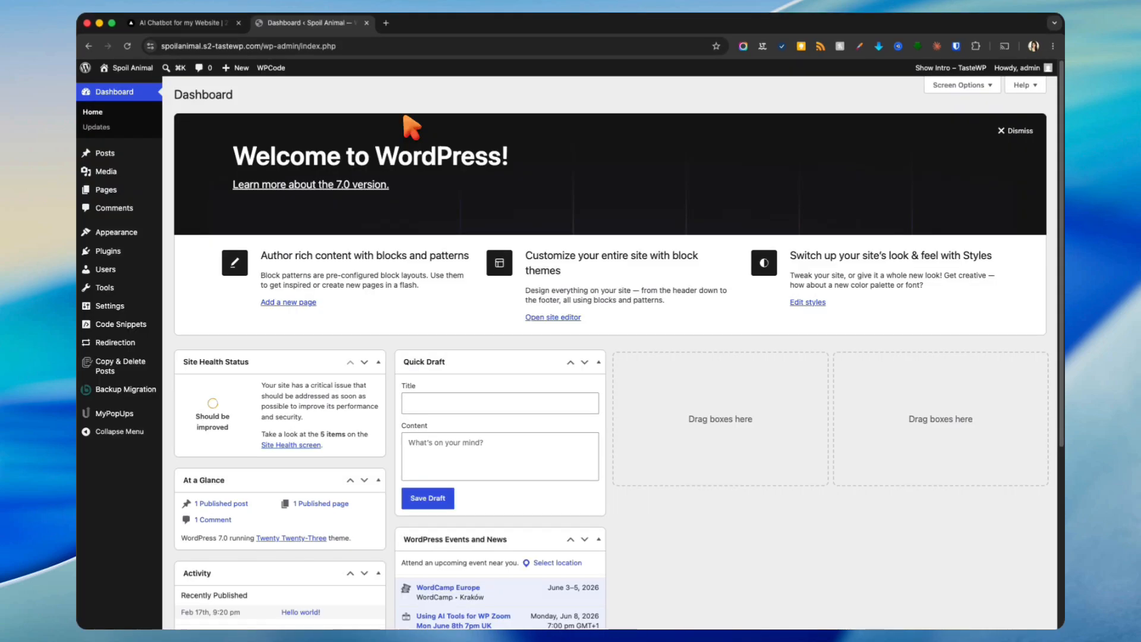
Step: Copy the eranol.com chatbot's embed code from its Customize settings, then go back to WordPress
left_click(226, 23)
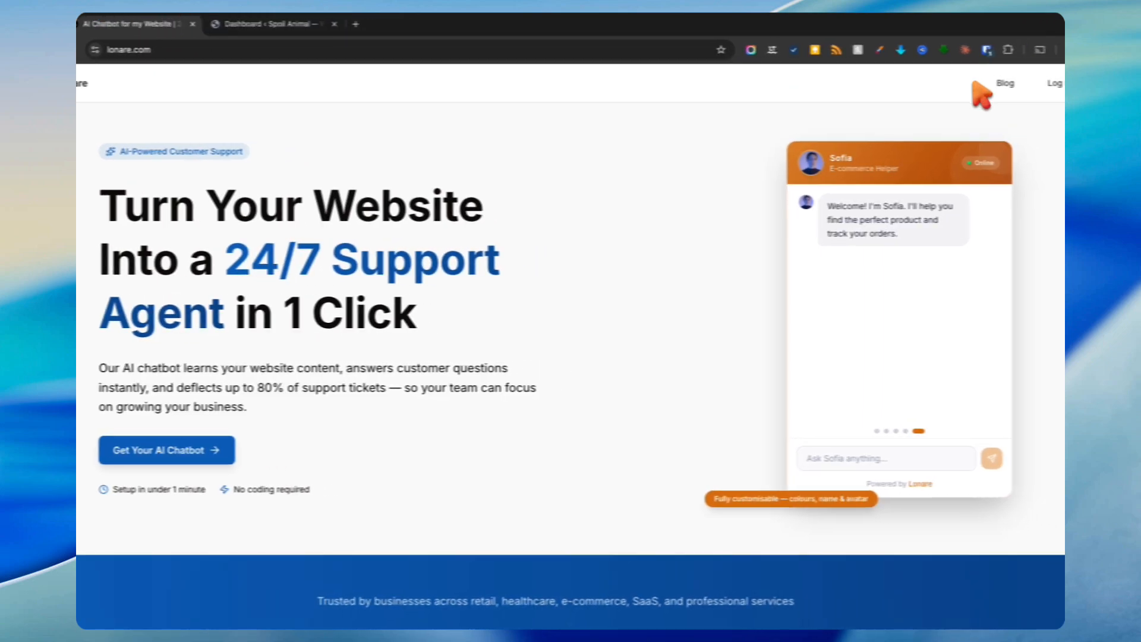
left_click(1021, 86)
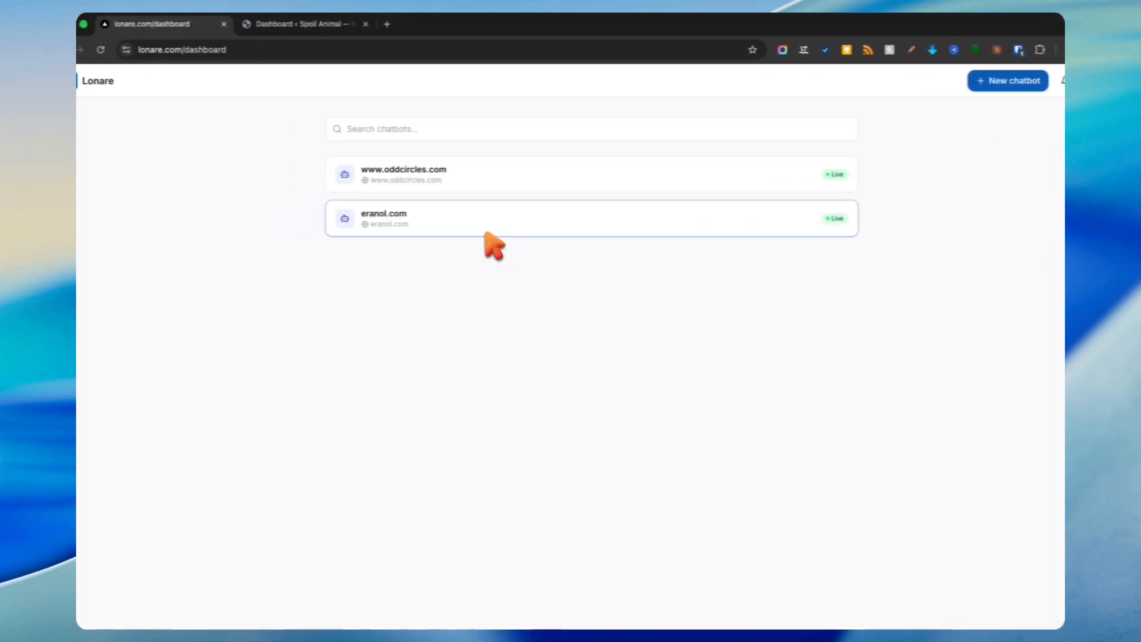
left_click(483, 229)
left_click(124, 228)
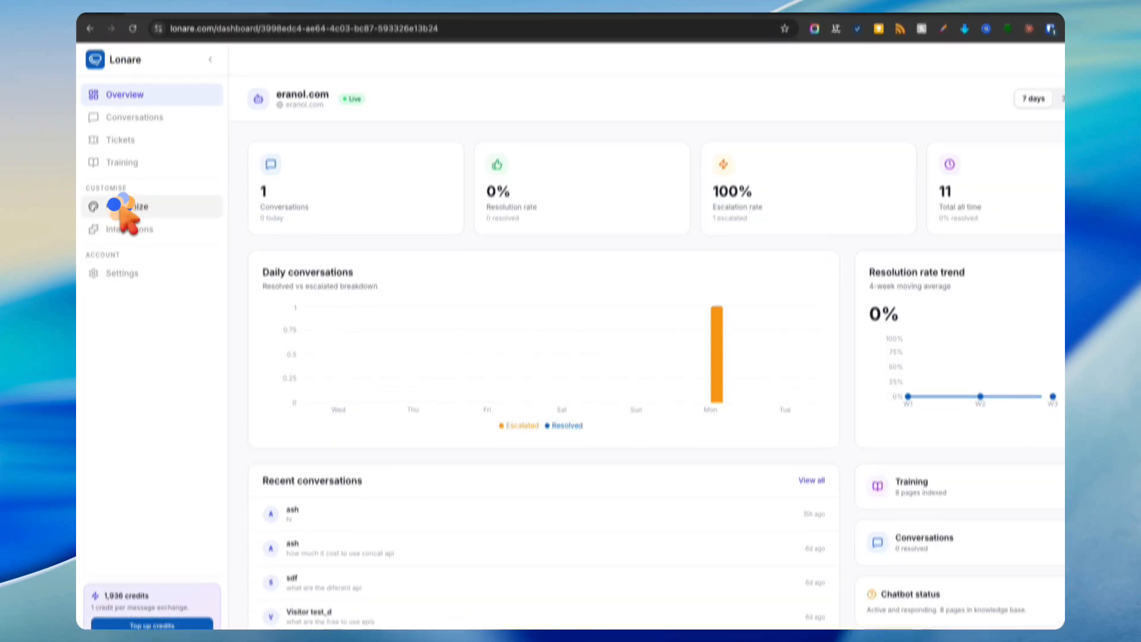
left_click(394, 589)
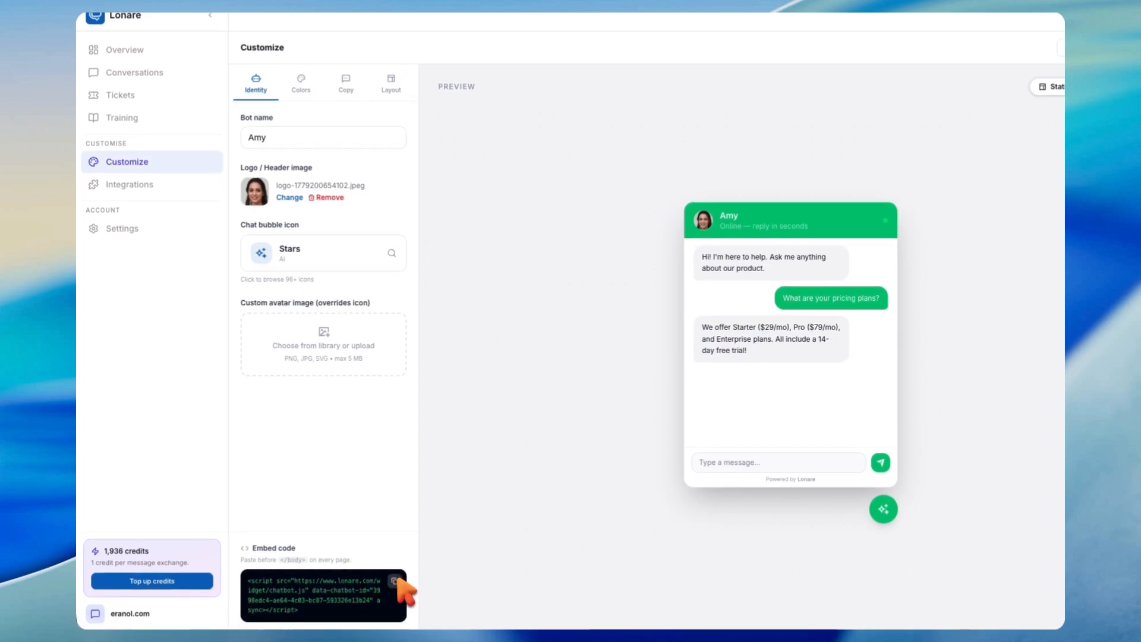
left_click(356, 19)
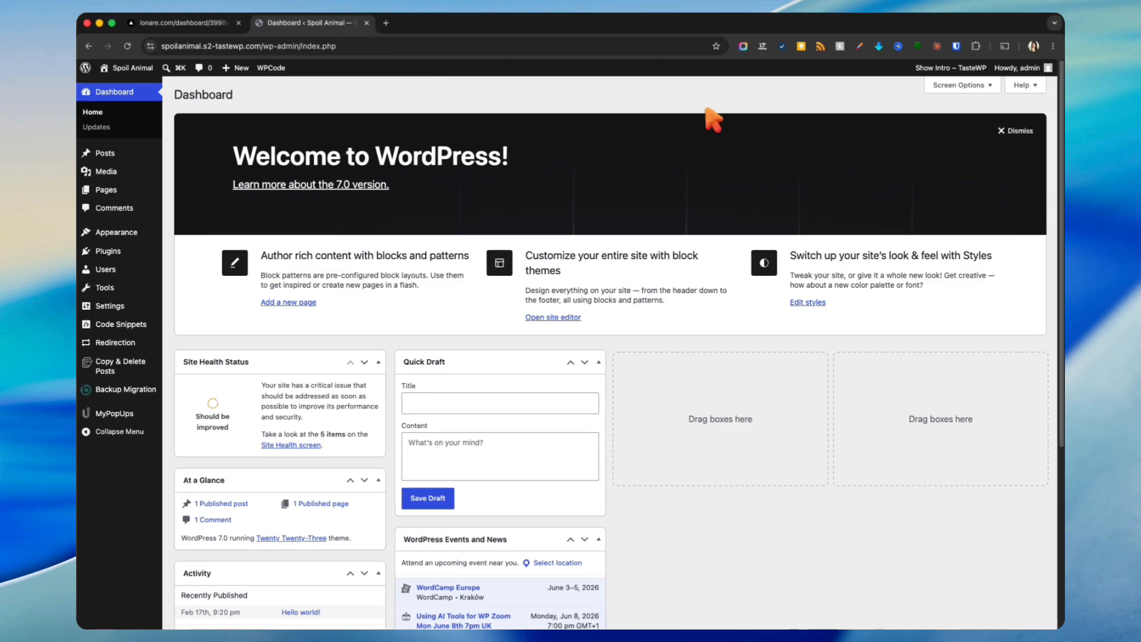
Step: Dismiss the welcome panel and backup popup, and open Sample Page in the editor
left_click(1015, 130)
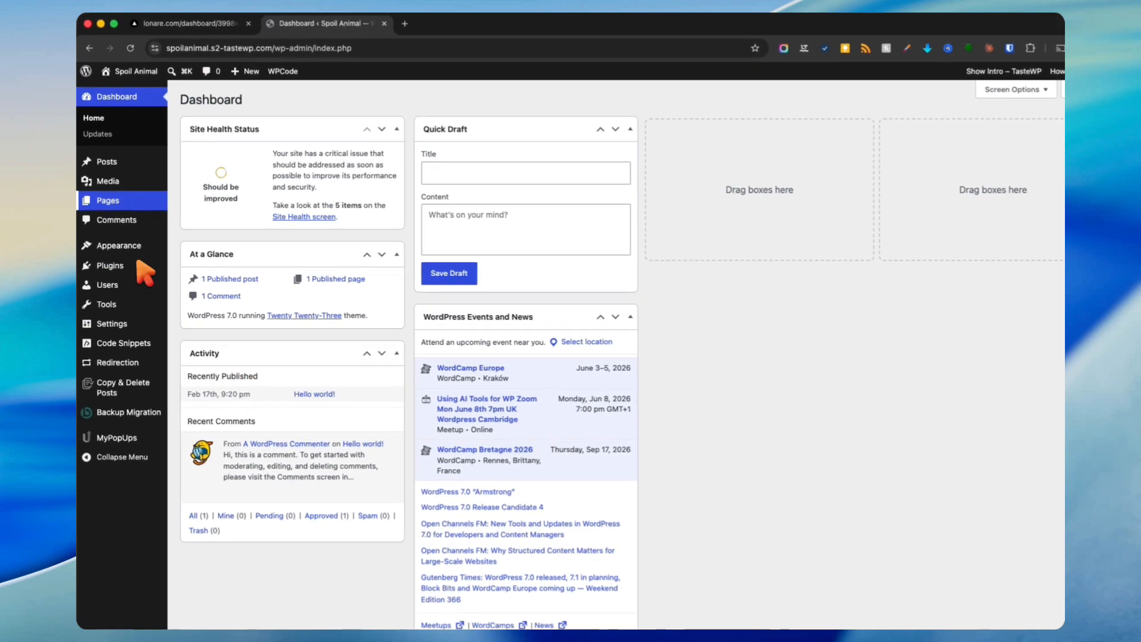
left_click(119, 191)
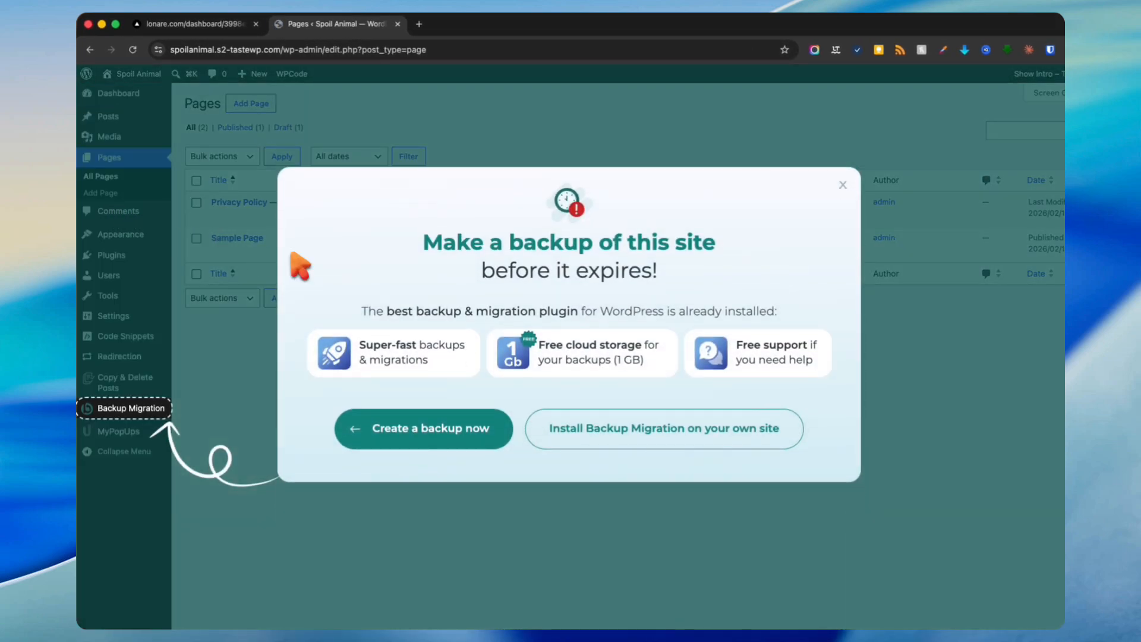
left_click(741, 183)
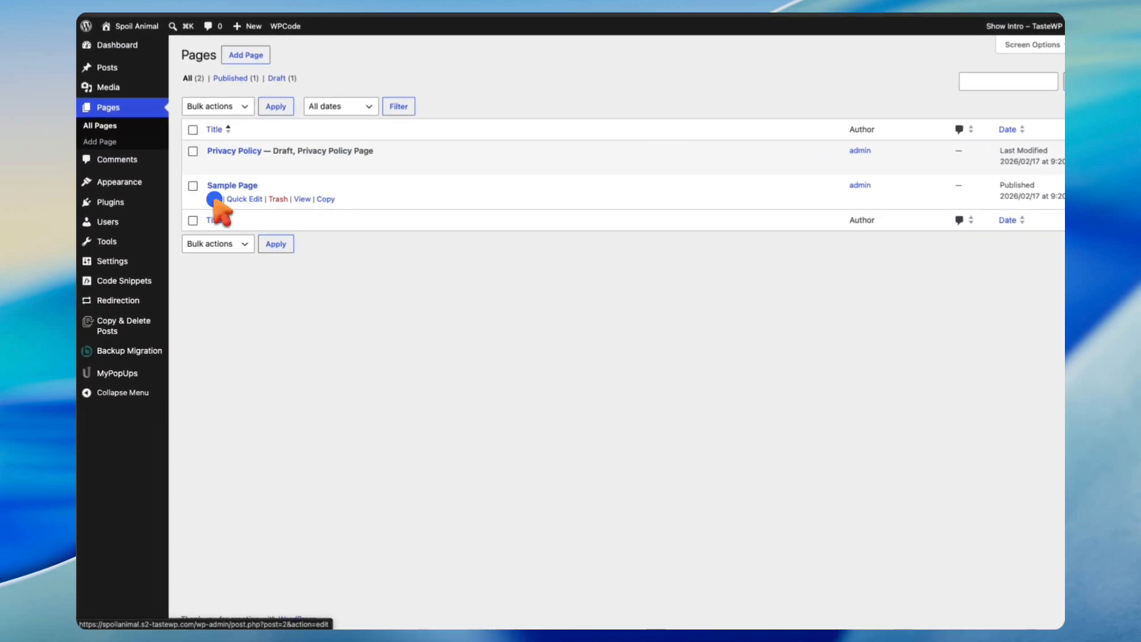
left_click(204, 229)
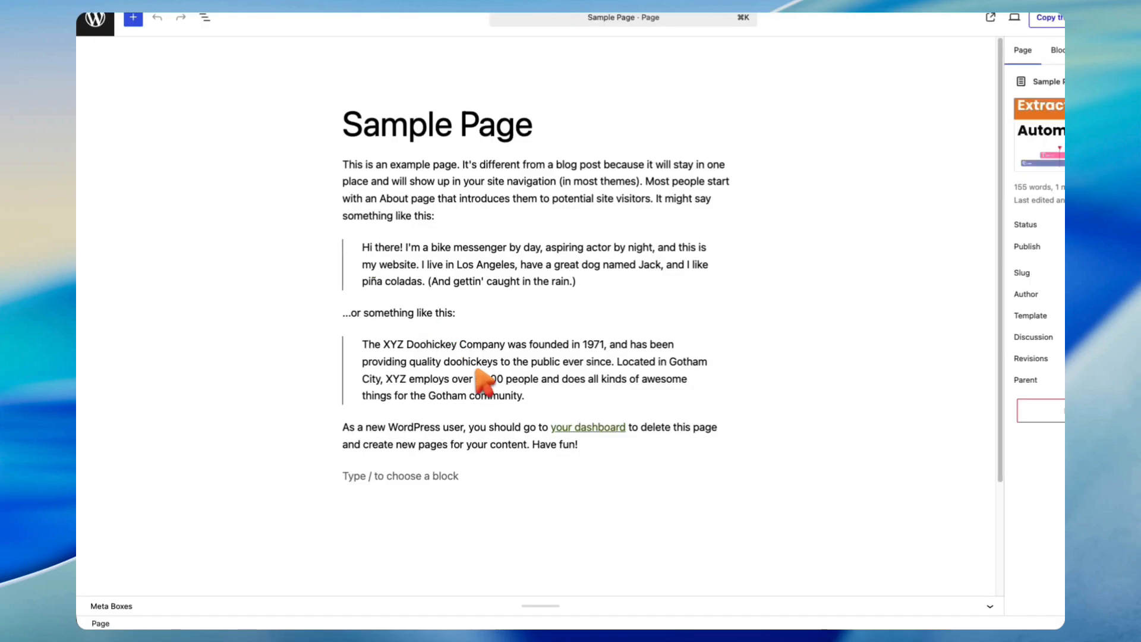
Step: Add a Custom HTML block with the pasted chatbot script at the page end and save the page
left_click(416, 476)
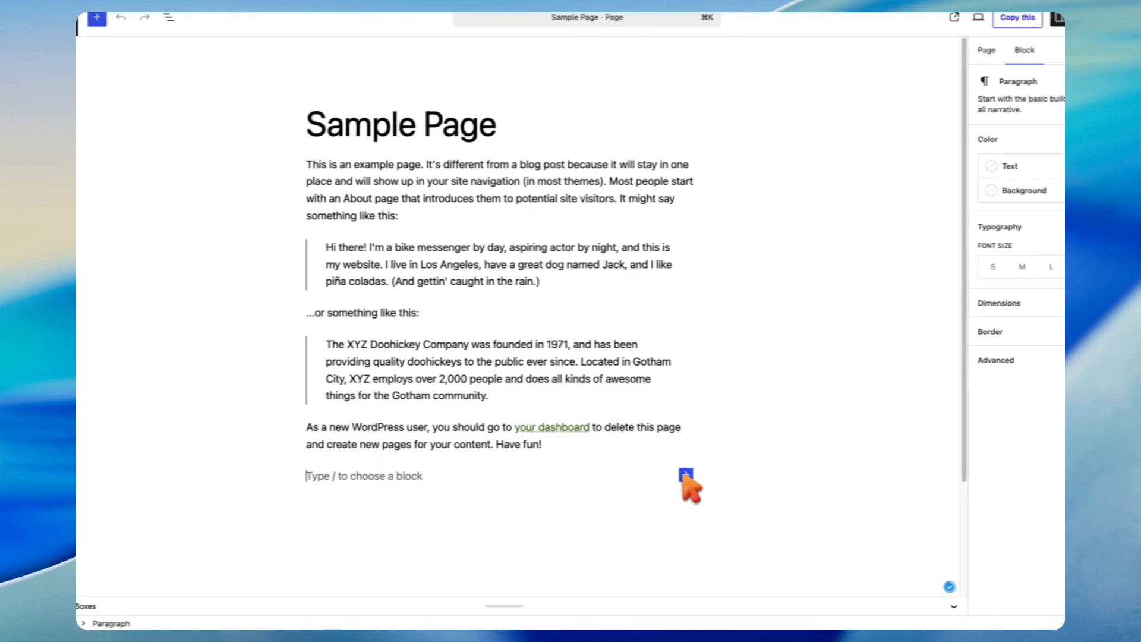
scroll(683, 486, "down", 5)
left_click(721, 334)
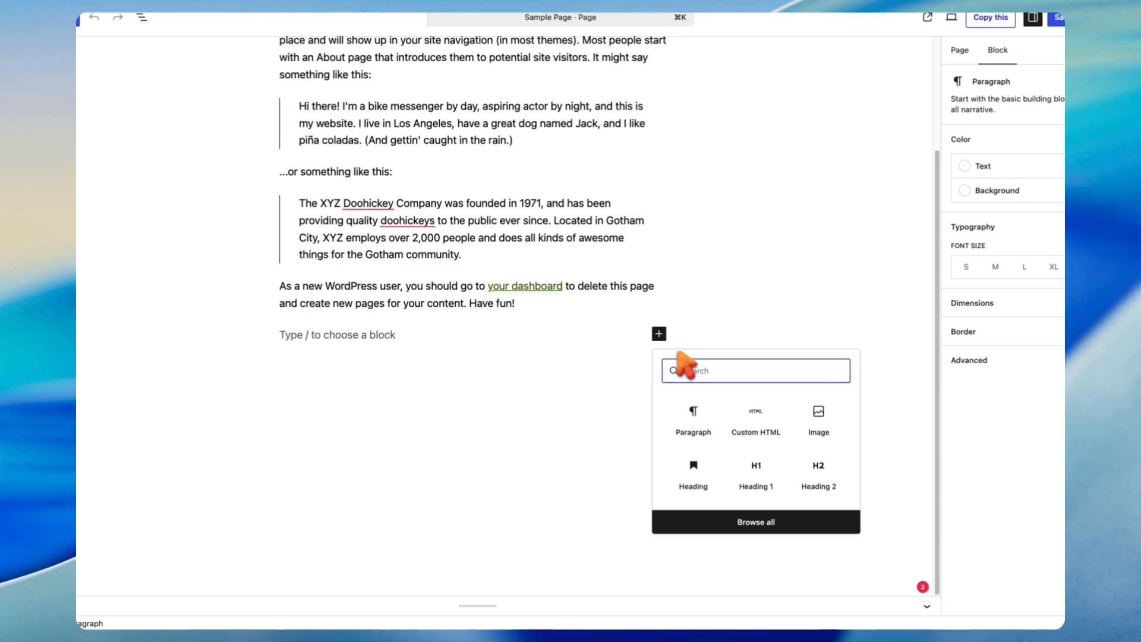
left_click(755, 421)
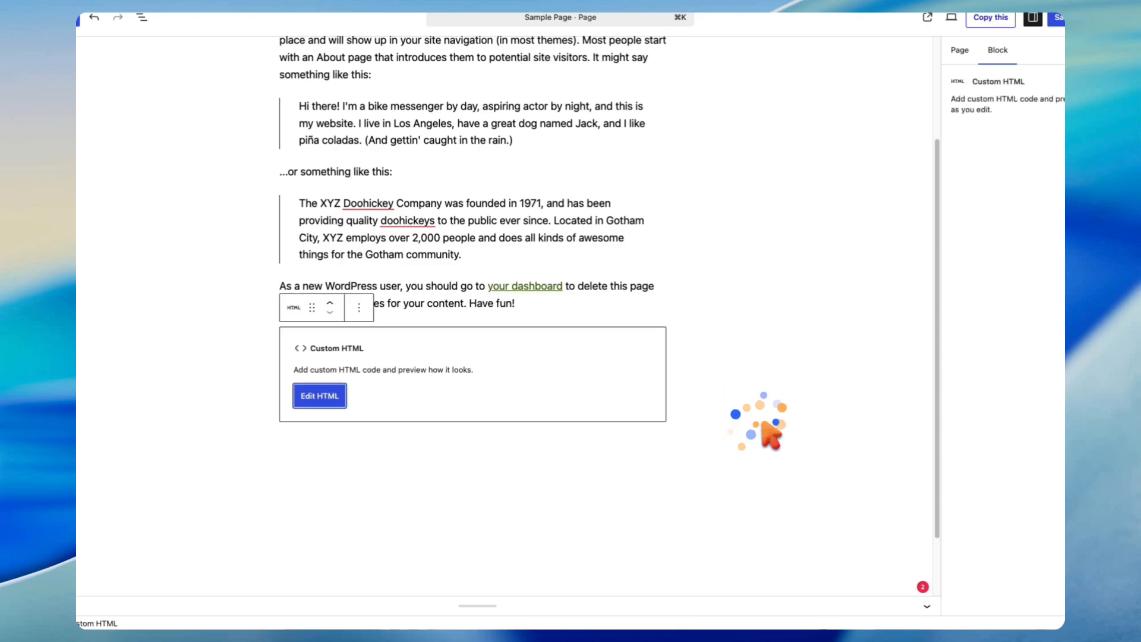
left_click(323, 397)
key("super+v")
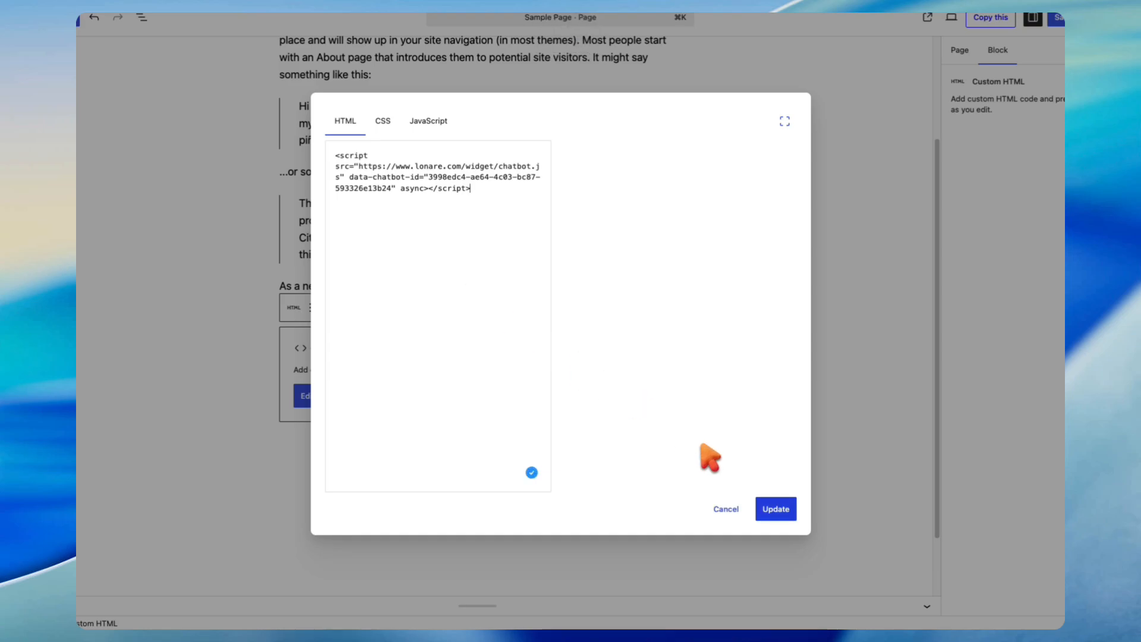
left_click(769, 508)
left_click(1060, 17)
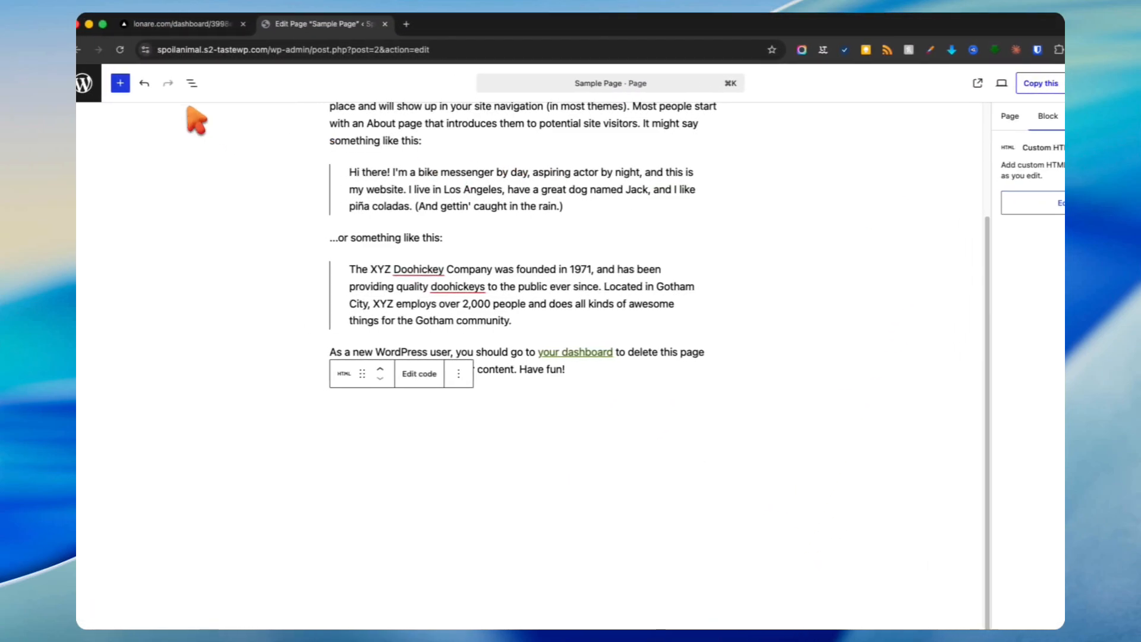
left_click(98, 99)
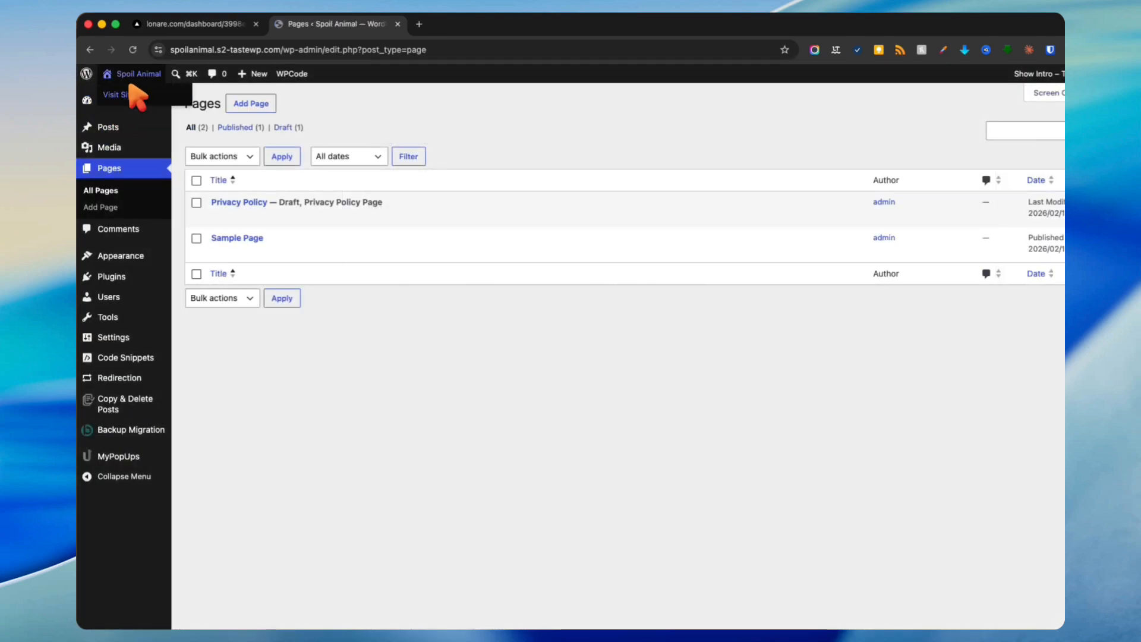
Step: On the live site's Sample Page, open and close the Amy chat widget, then return home
left_click(122, 95)
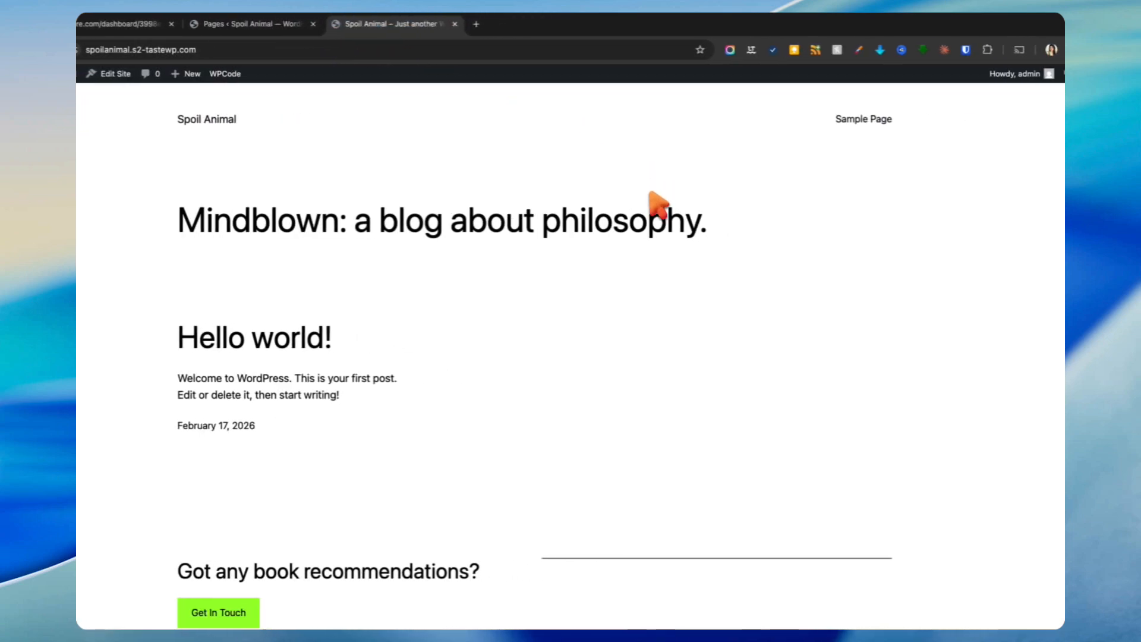
left_click(844, 119)
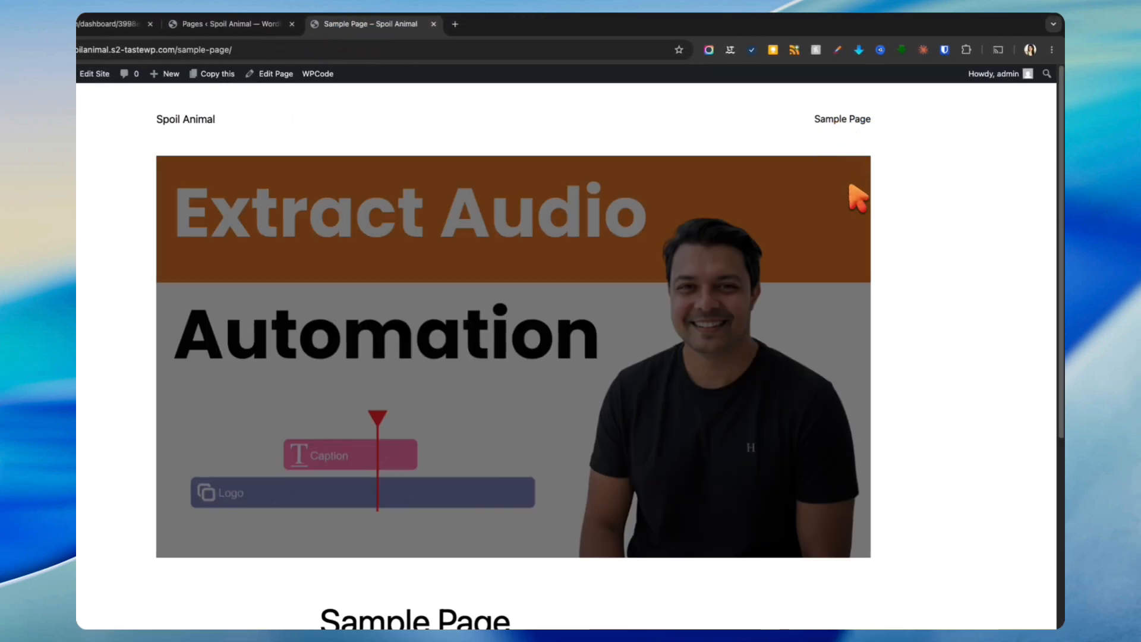
scroll(859, 250, "down", 5)
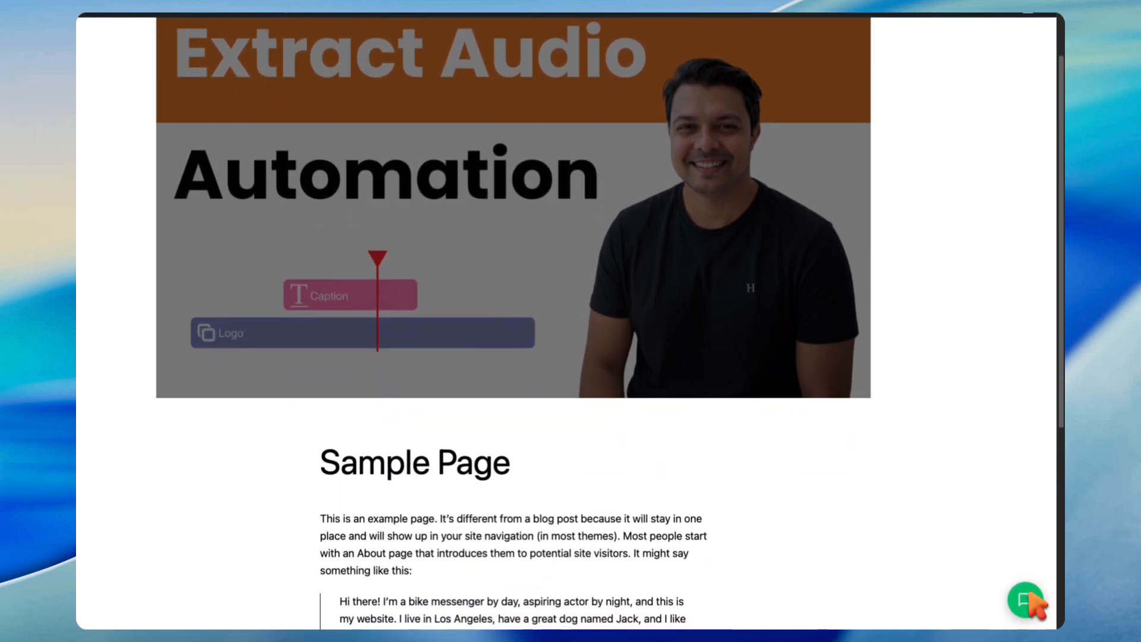
left_click(1026, 600)
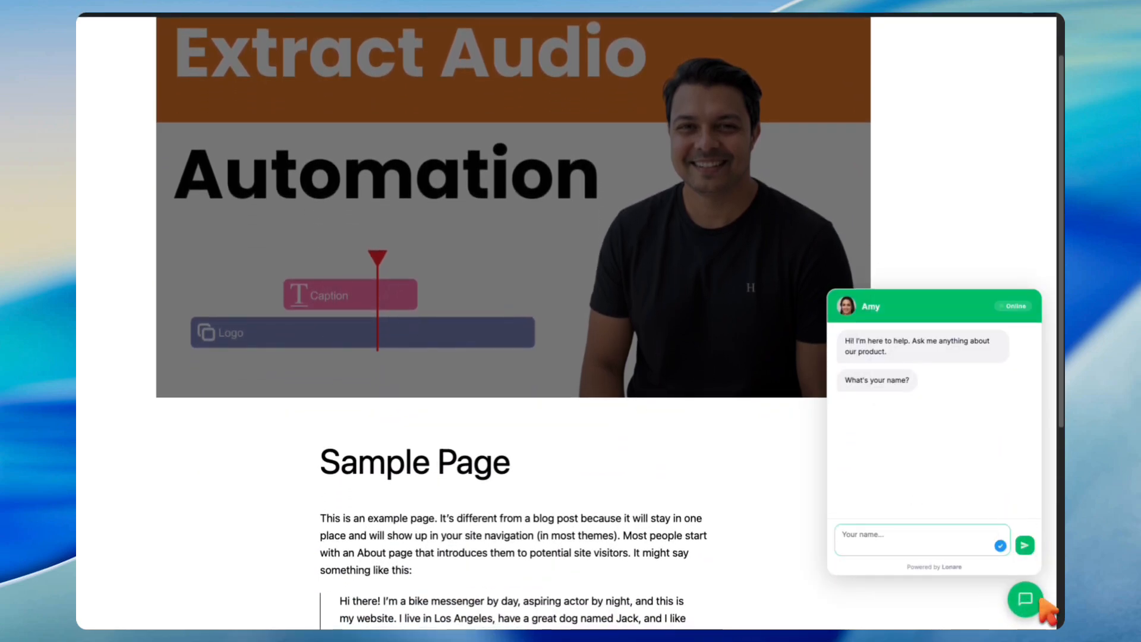
left_click(1028, 597)
scroll(832, 309, "up", 3)
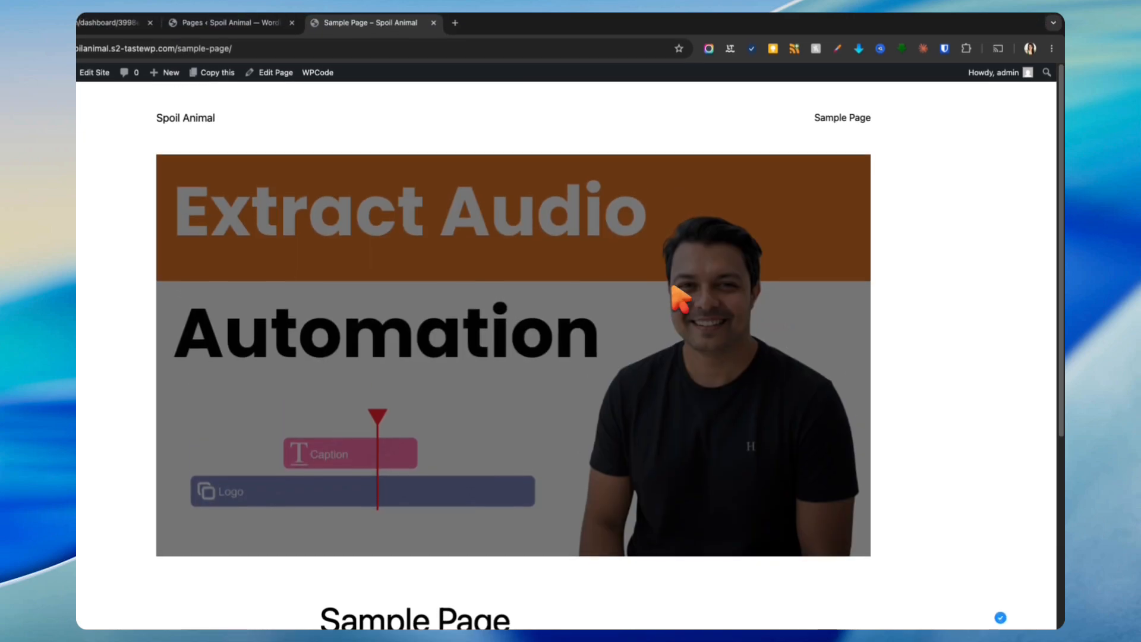
left_click(193, 119)
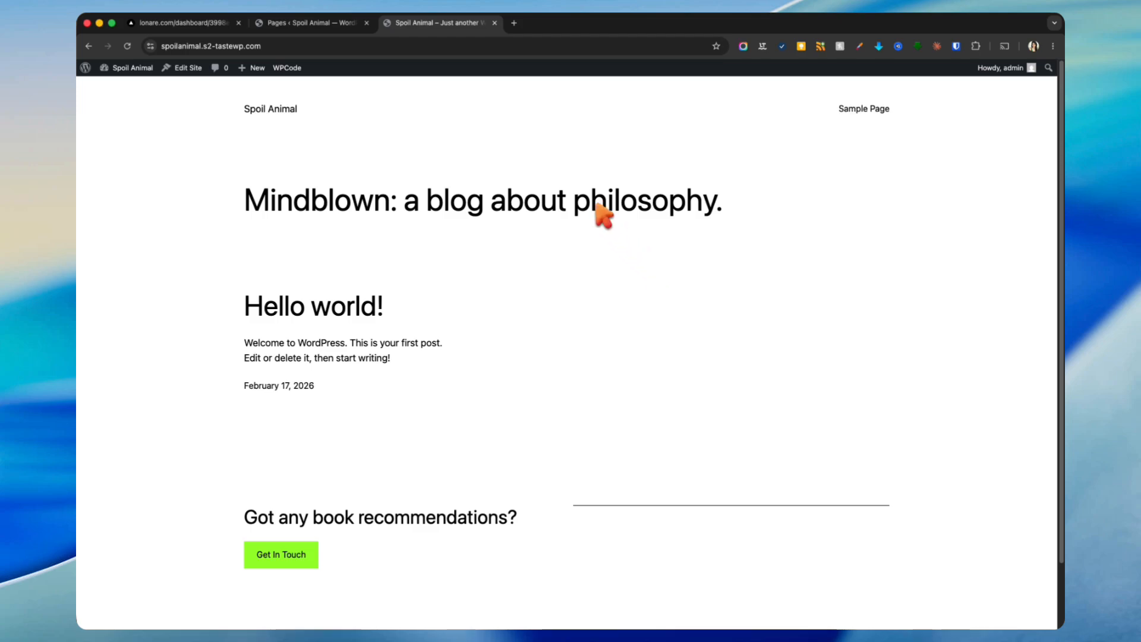
Step: Delete the chatbot's Custom HTML block from Sample Page, save, and return to the Pages list
left_click(313, 22)
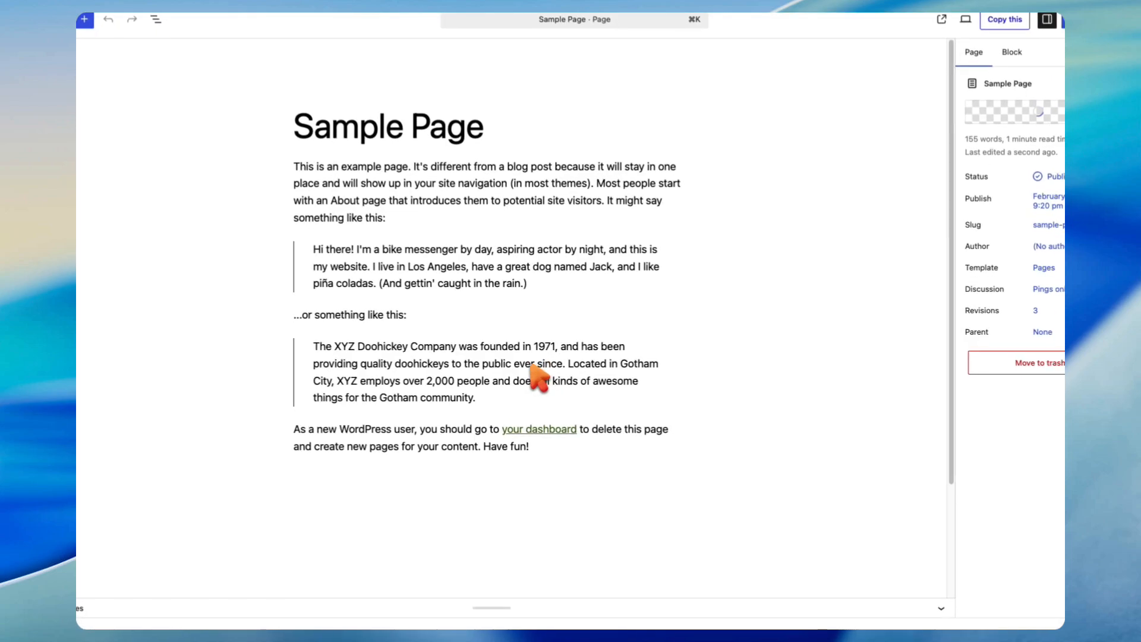
scroll(535, 376, "down", 3)
left_click(521, 342)
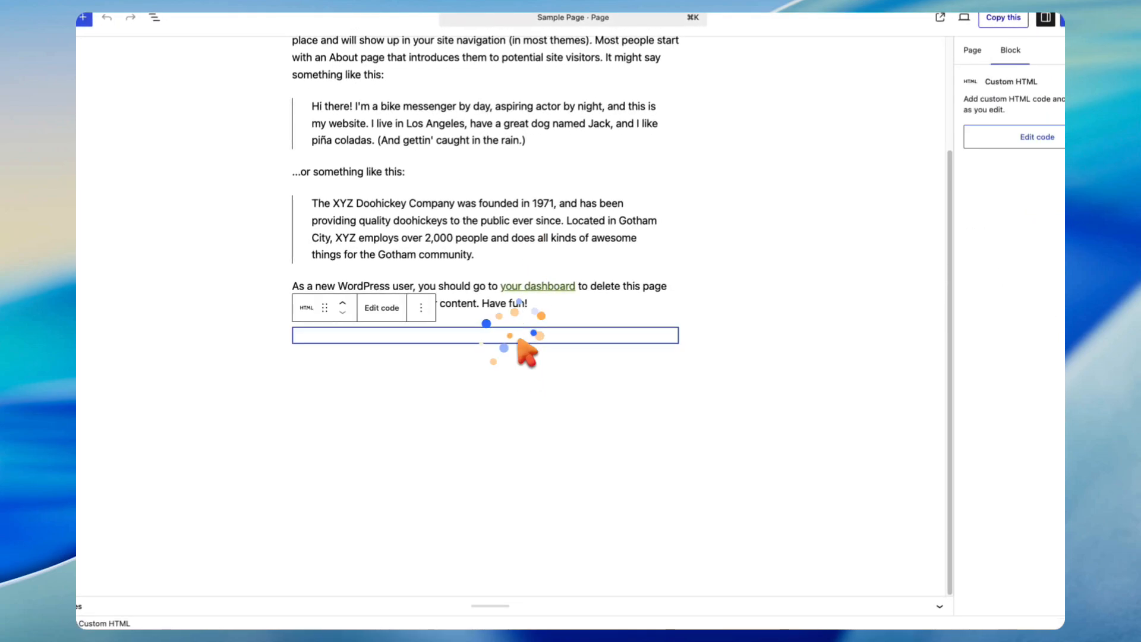
left_click(420, 308)
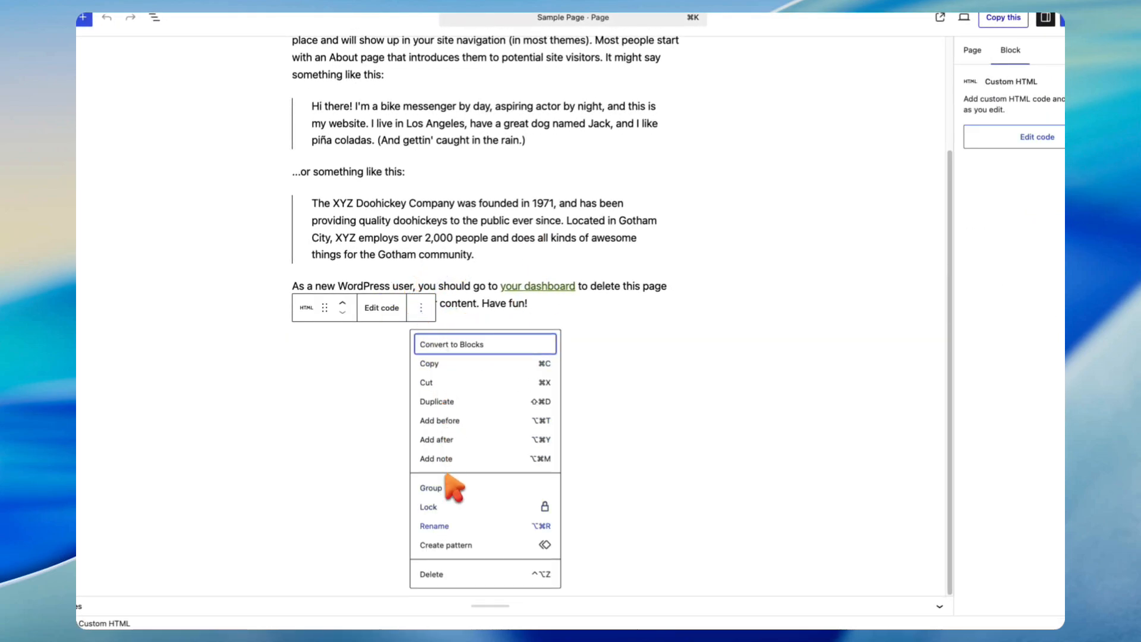
left_click(430, 574)
left_click(1020, 80)
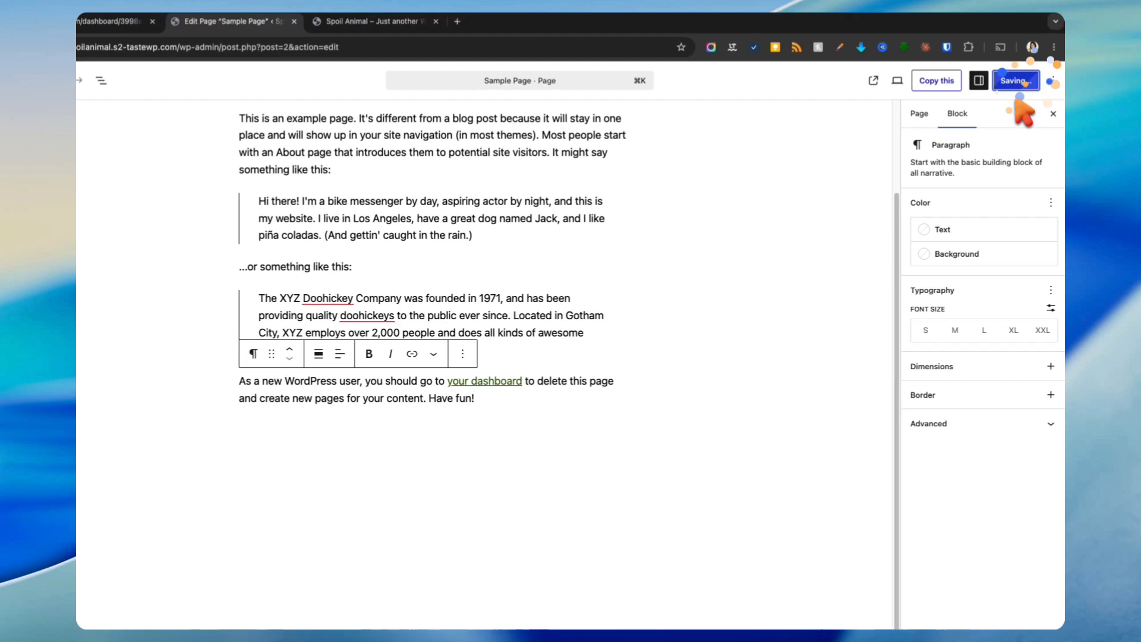
scroll(410, 219, "up", 2)
left_click(85, 82)
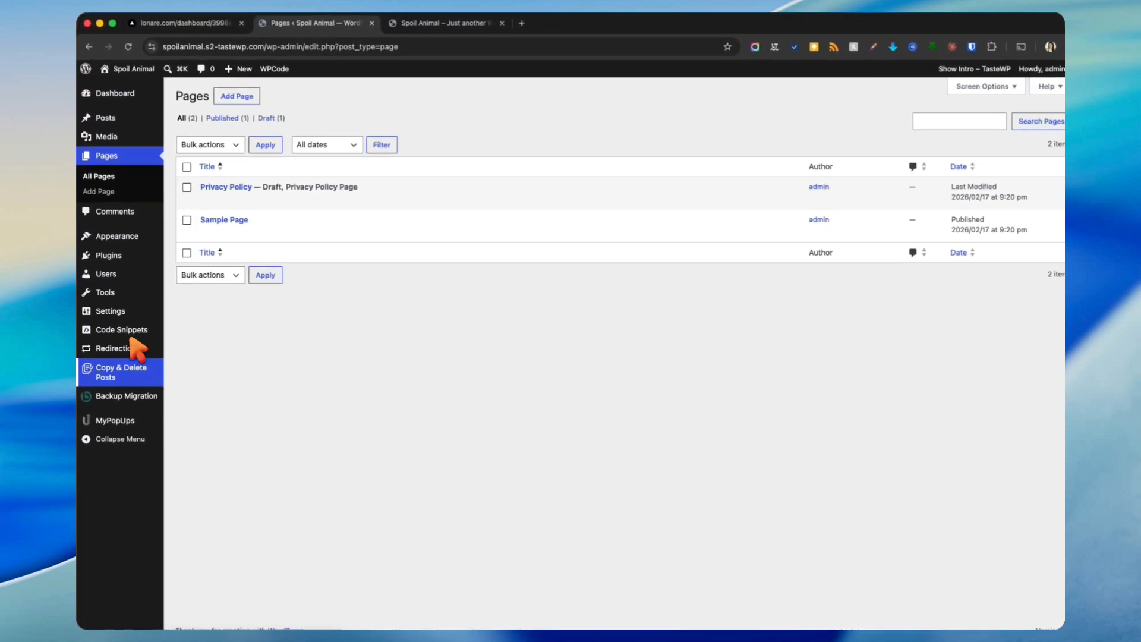
mouse_move(144, 314)
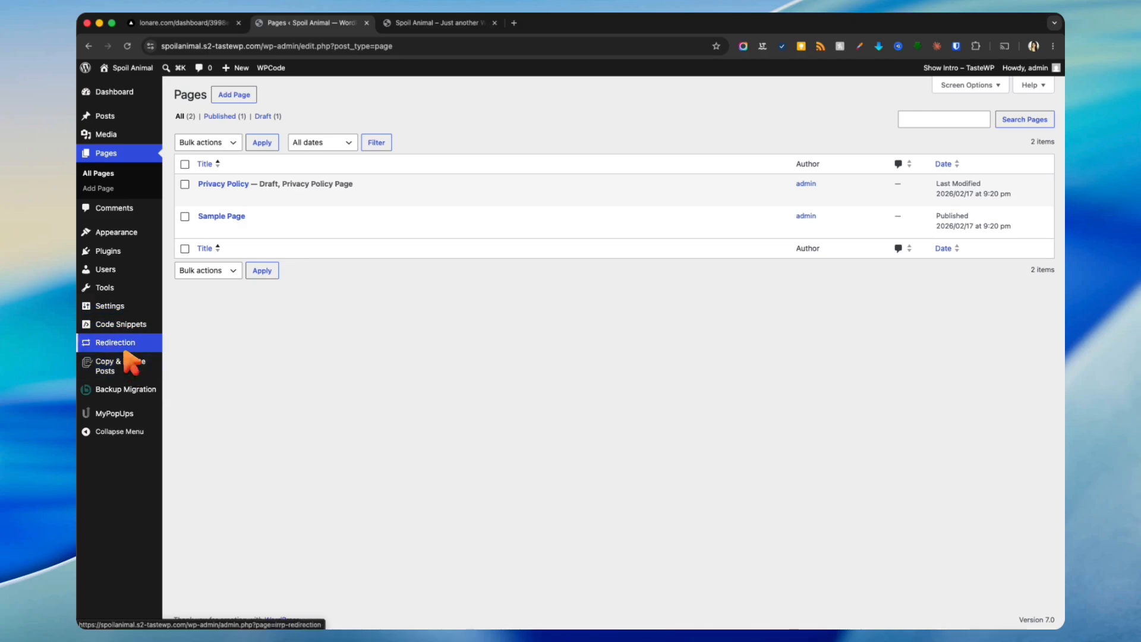
Step: Paste the Lonare chatbot script into the Footer field of WPCode's Header & Footer settings
left_click(120, 255)
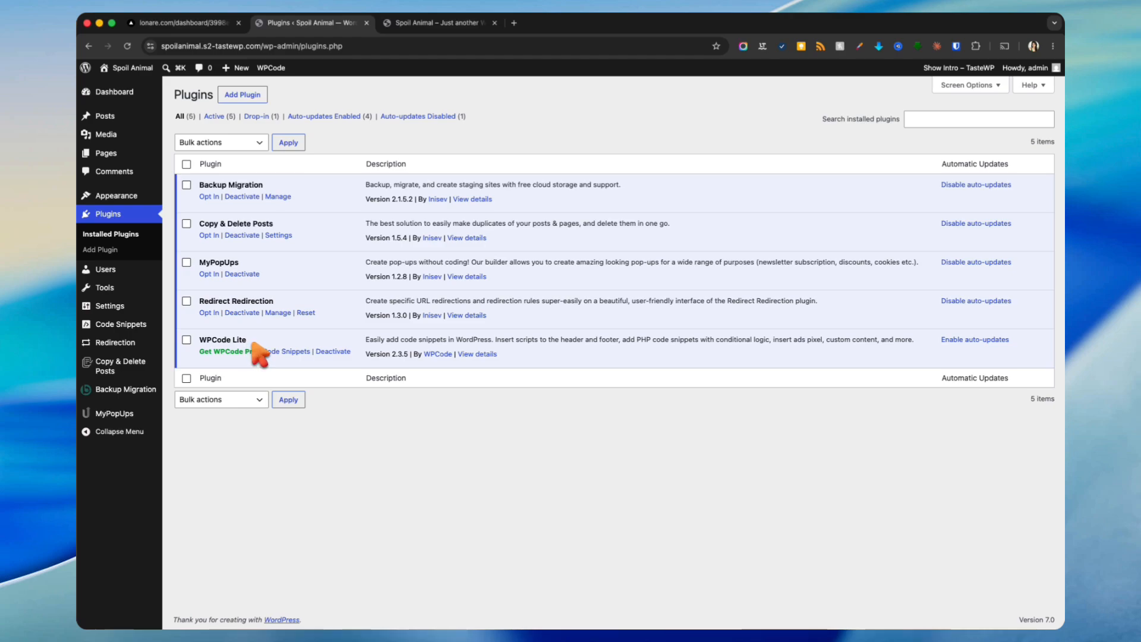
mouse_move(161, 330)
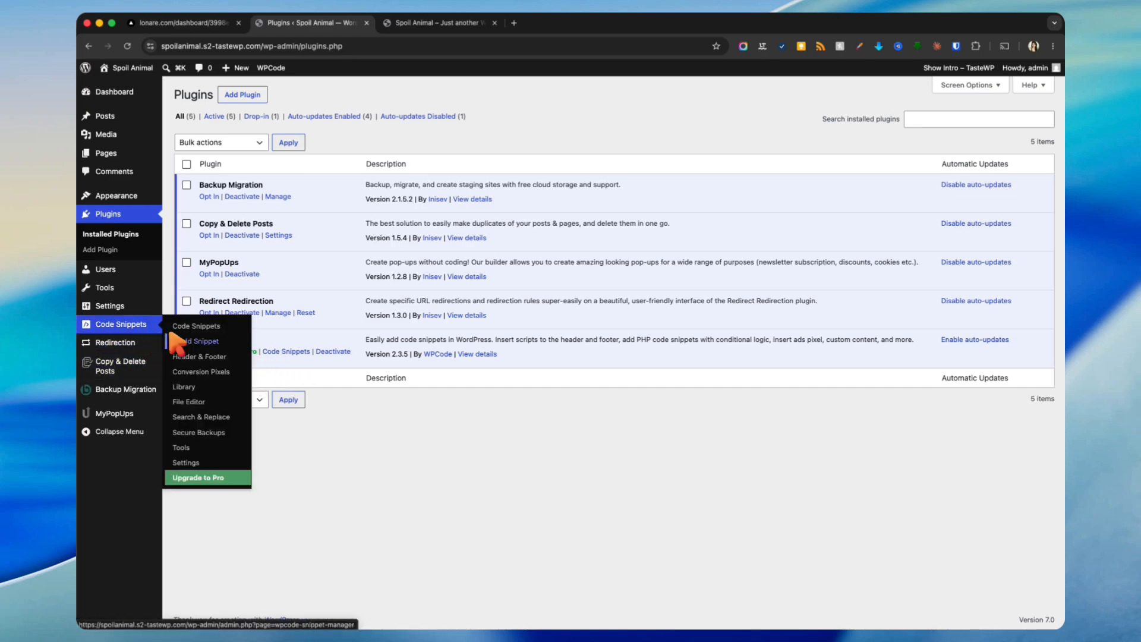
left_click(199, 355)
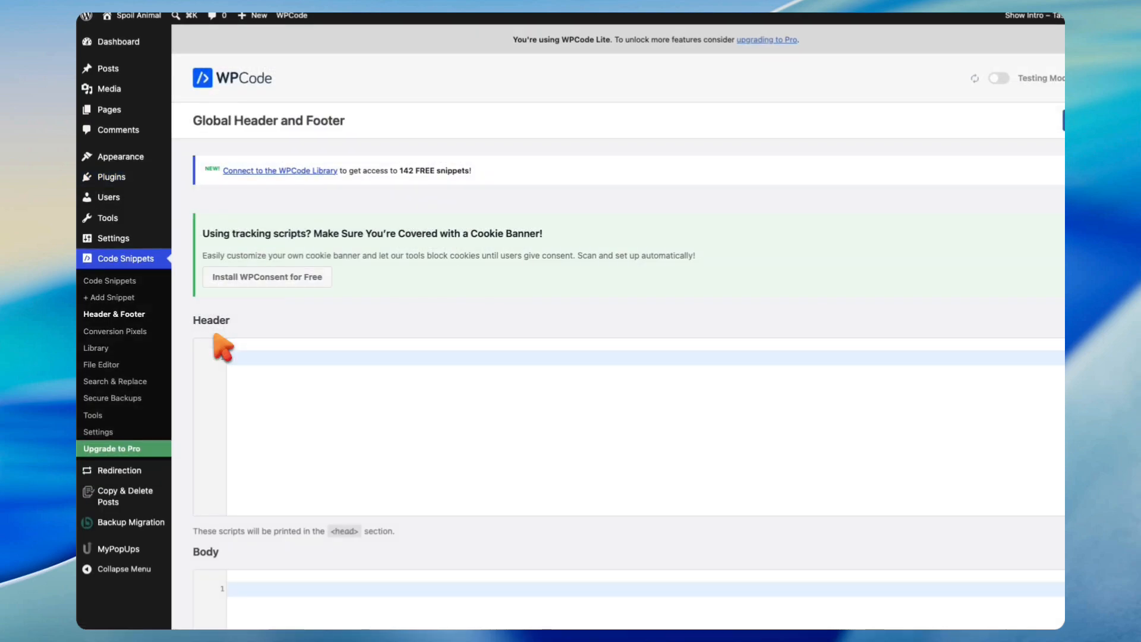
scroll(418, 297, "down", 5)
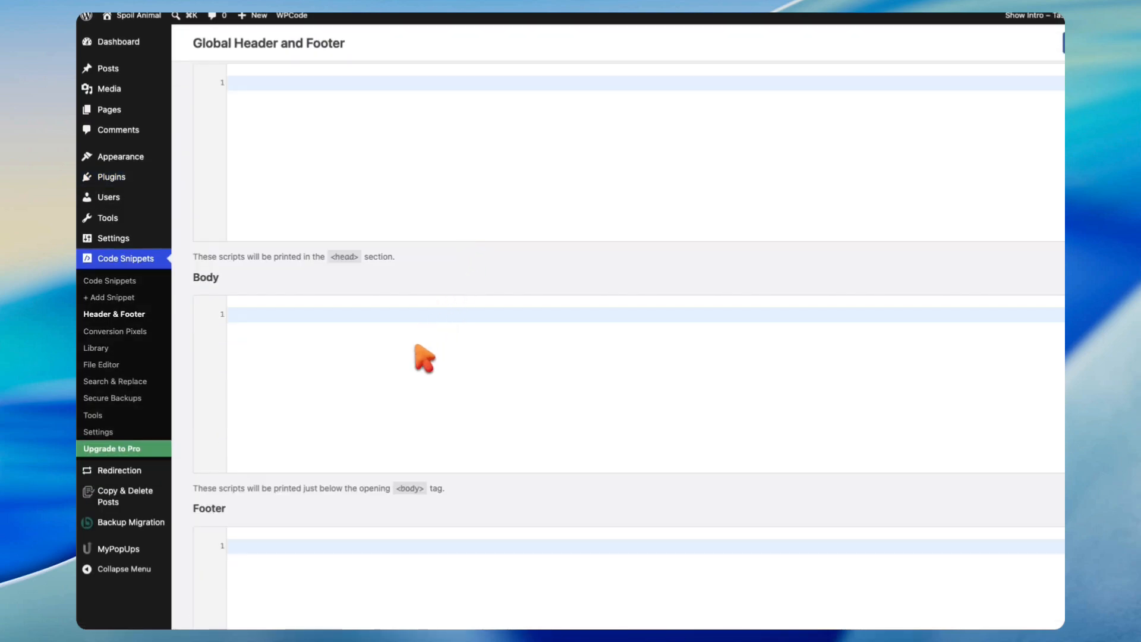
scroll(425, 358, "down", 4)
type("<script src=\"https://www.lonare.com/widget/chatbot.js\" data-chatbot-id=\"3998edc4-ae64-4c03-bc87-593326e13b24\" async></script>")
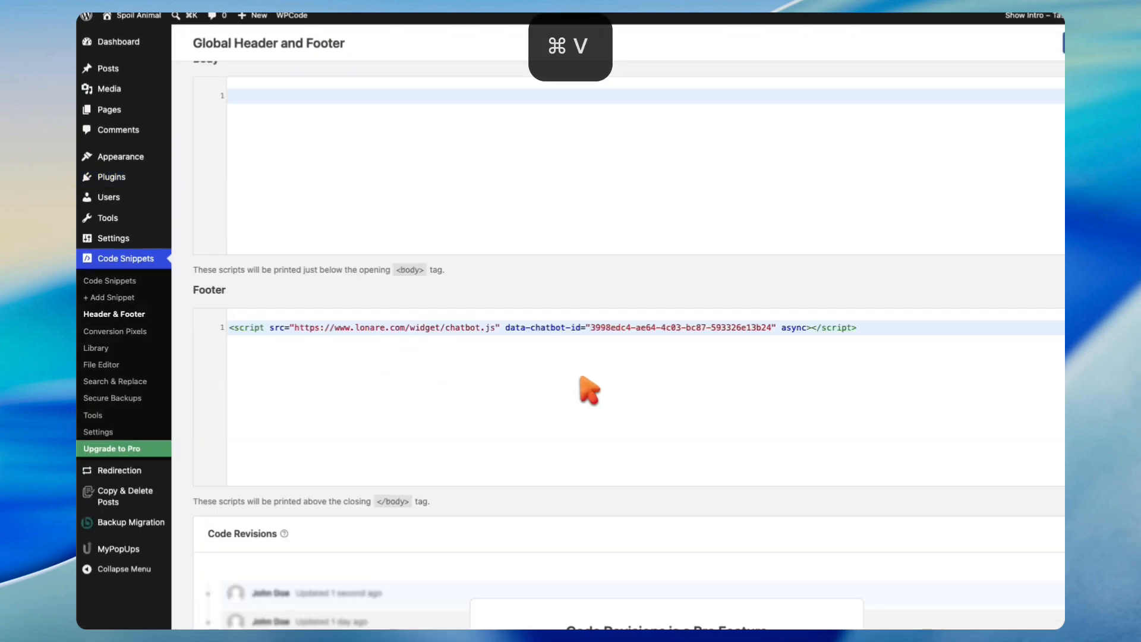
scroll(837, 457, "down", 3)
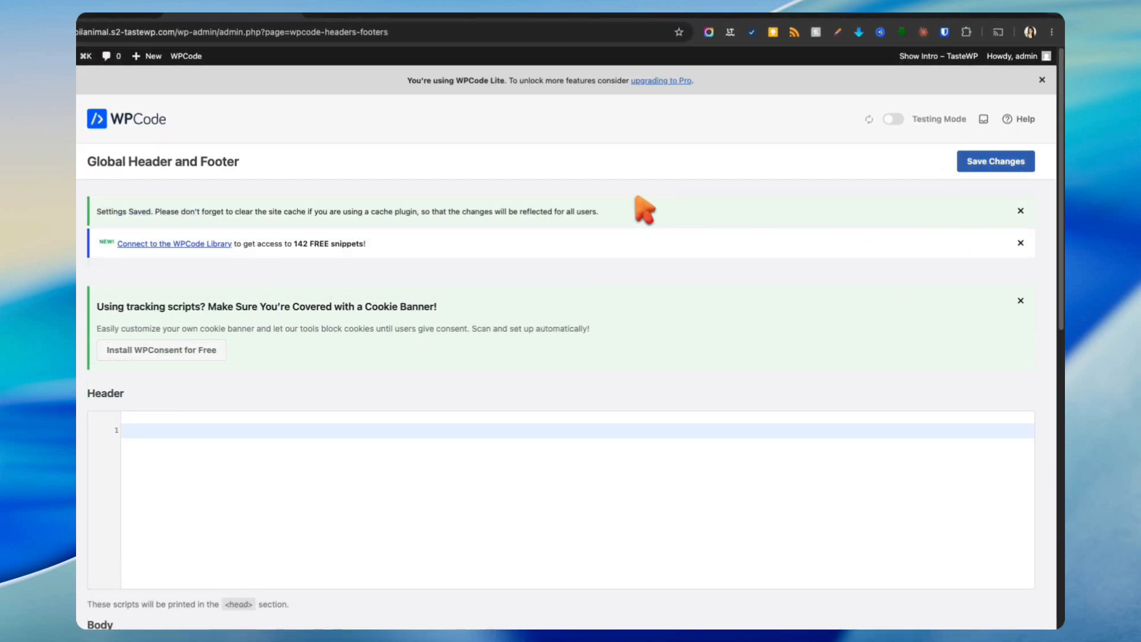
left_click(447, 21)
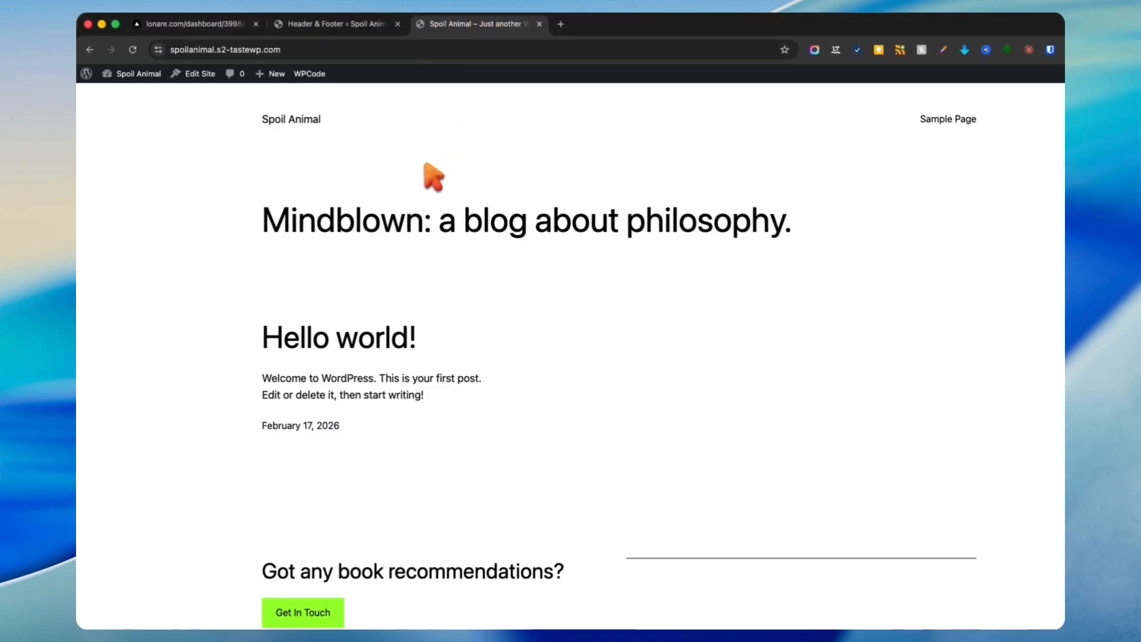
Step: Reload the homepage and confirm the Amy chat widget opens there and on Sample Page
key("super+r")
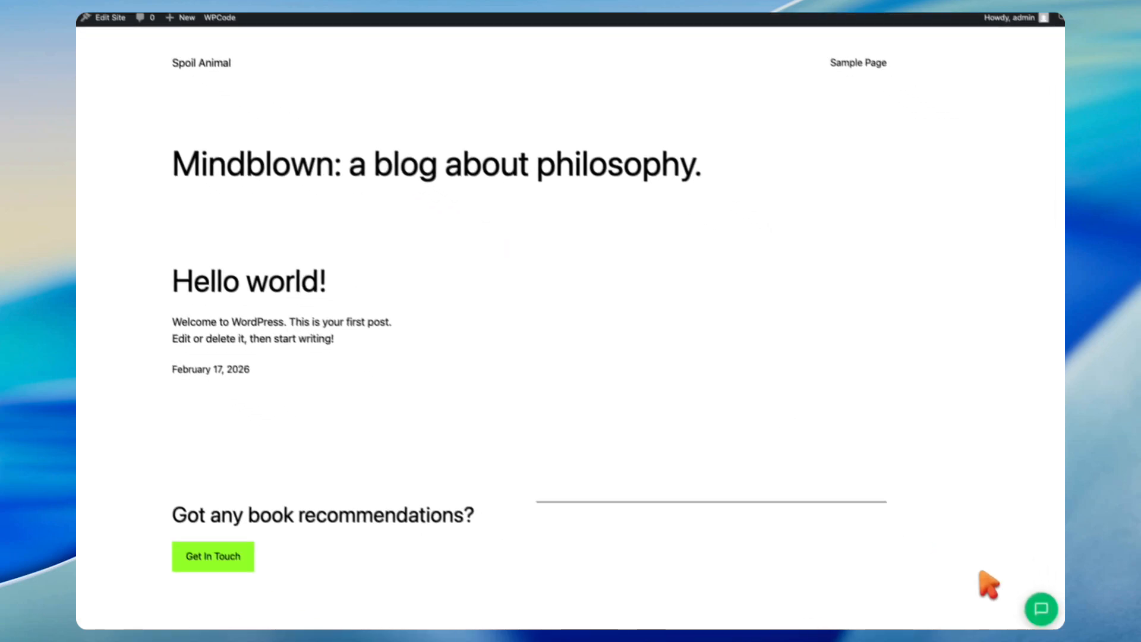
left_click(1025, 600)
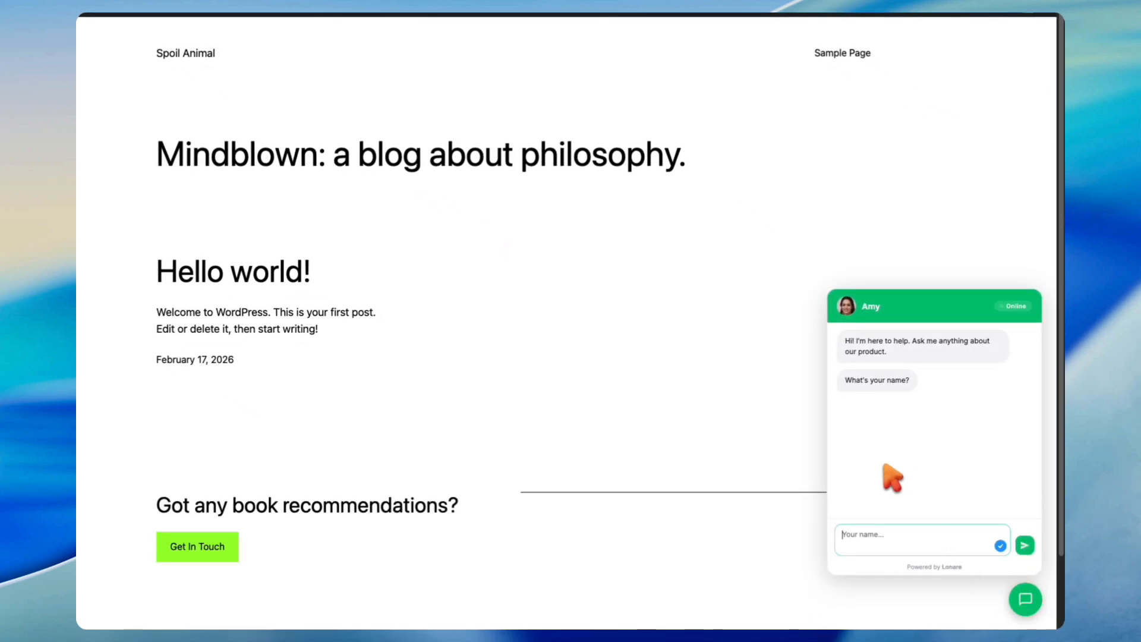
left_click(1017, 598)
left_click(1023, 598)
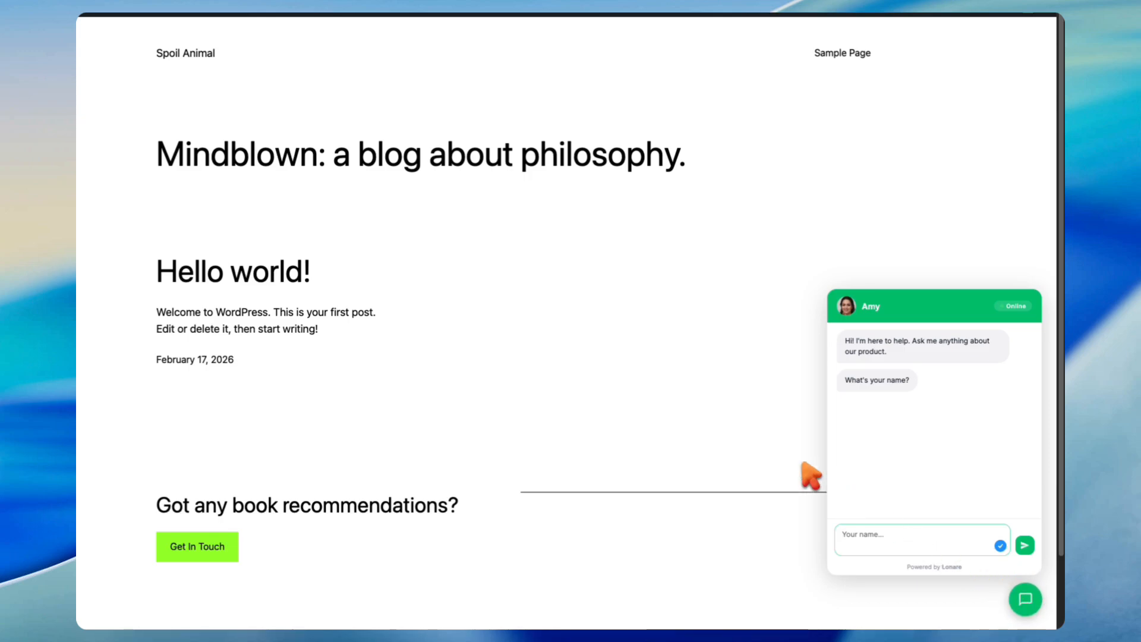
left_click(841, 52)
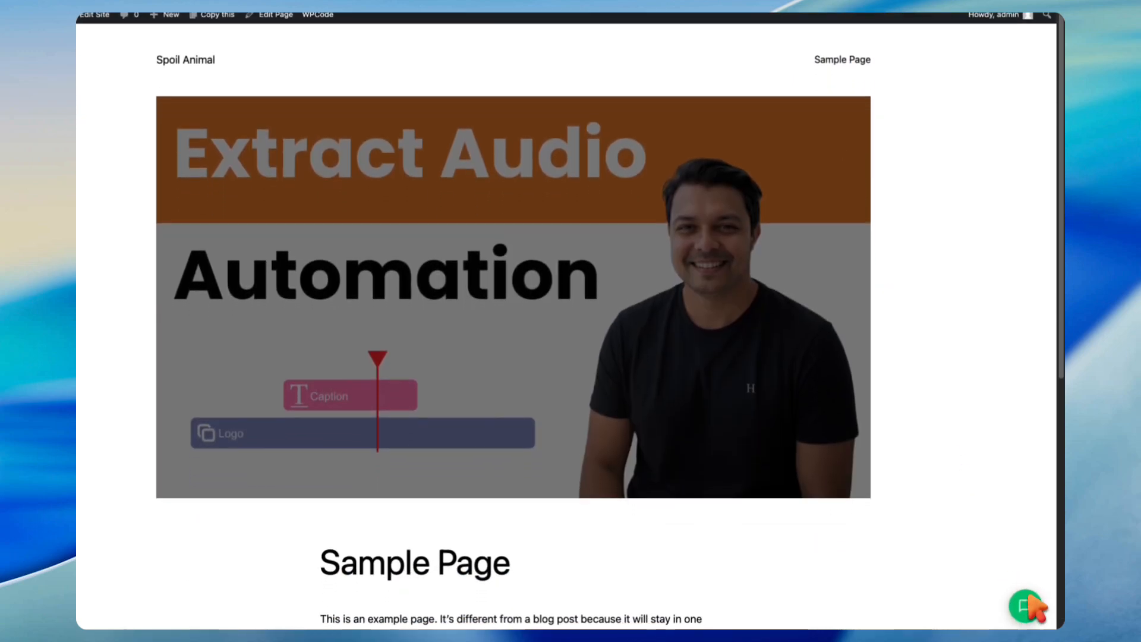
left_click(1024, 601)
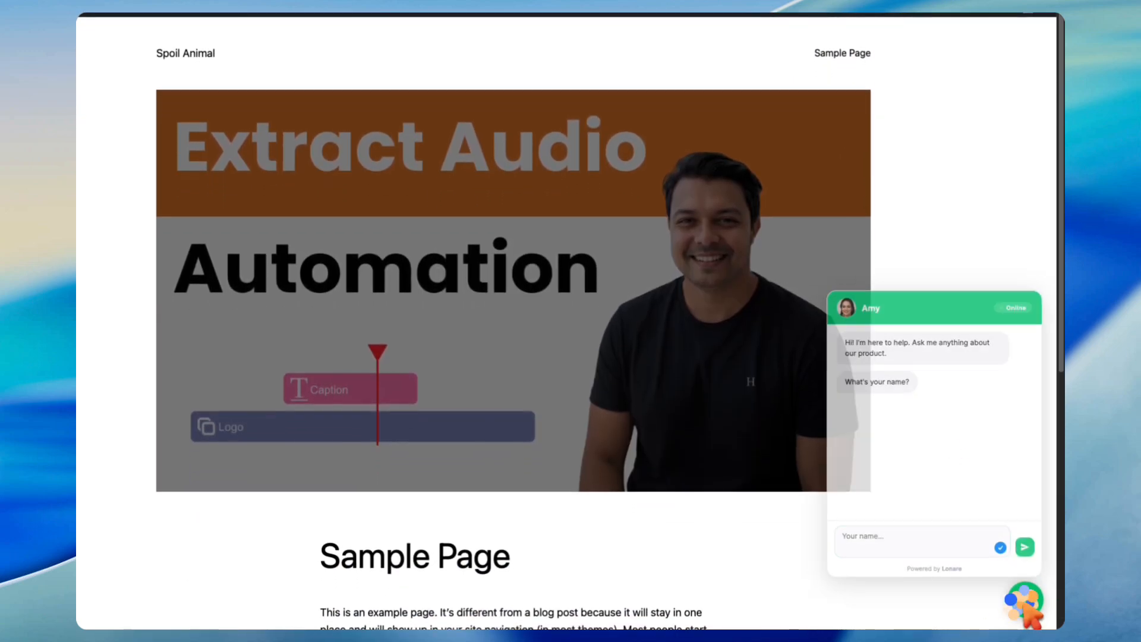
left_click(172, 52)
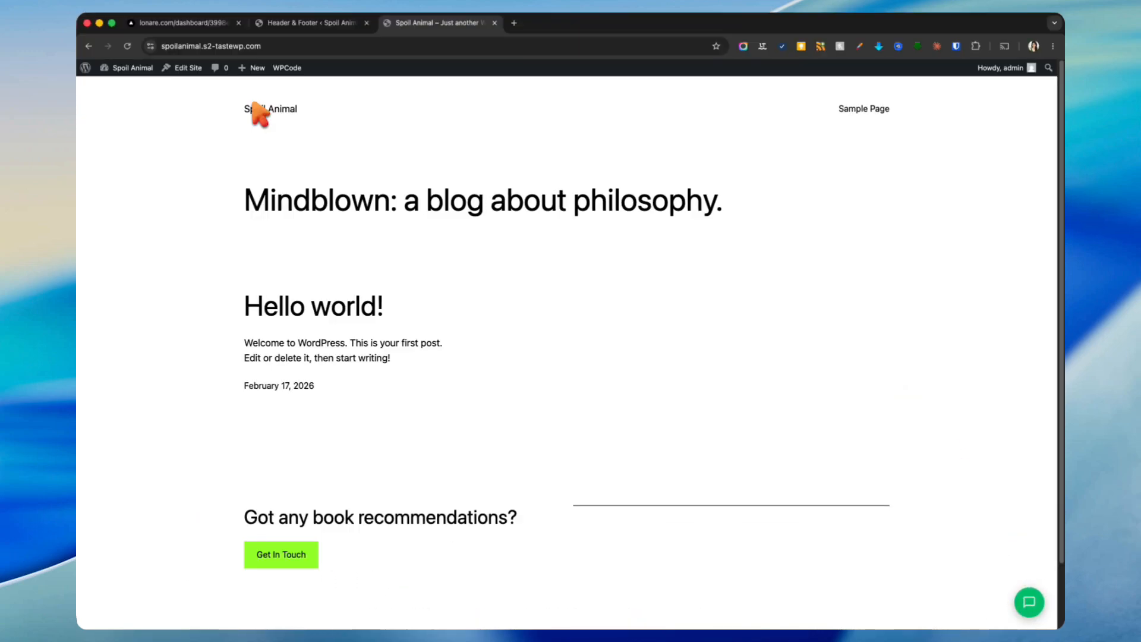